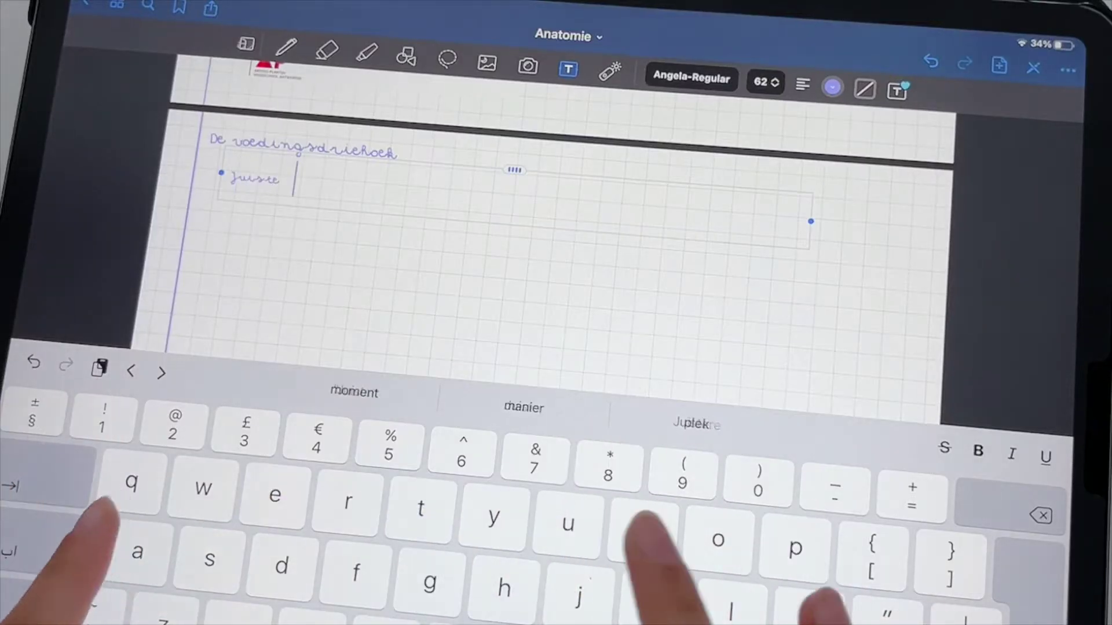
{"action": "type", "text": "balans voor "}
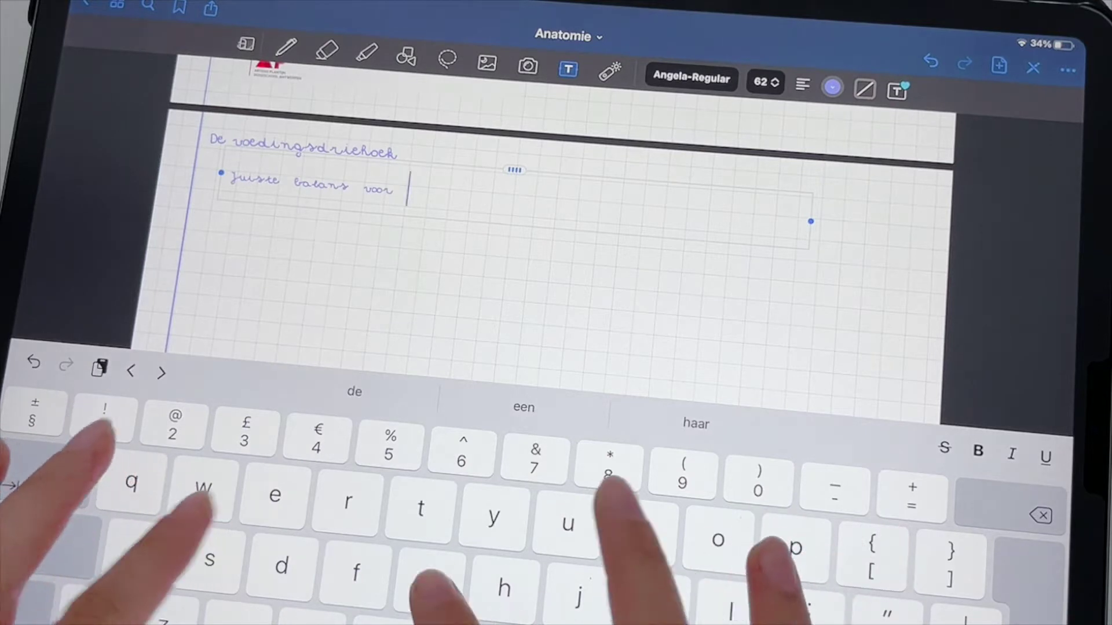
{"action": "type", "text": "gezondheid en mi"}
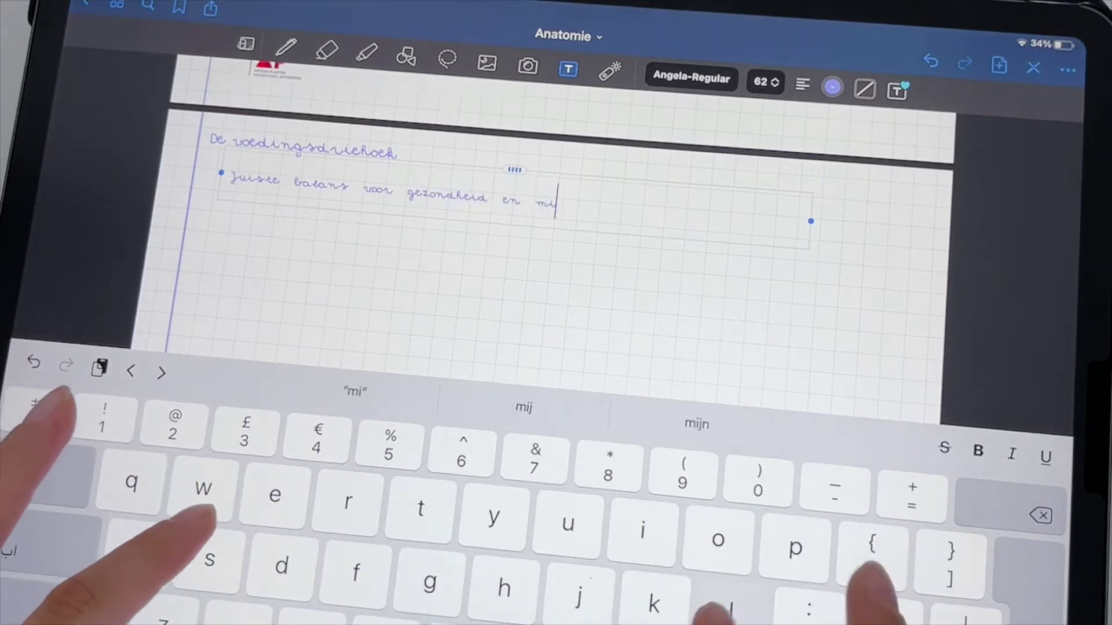
{"action": "type", "text": "lie"}
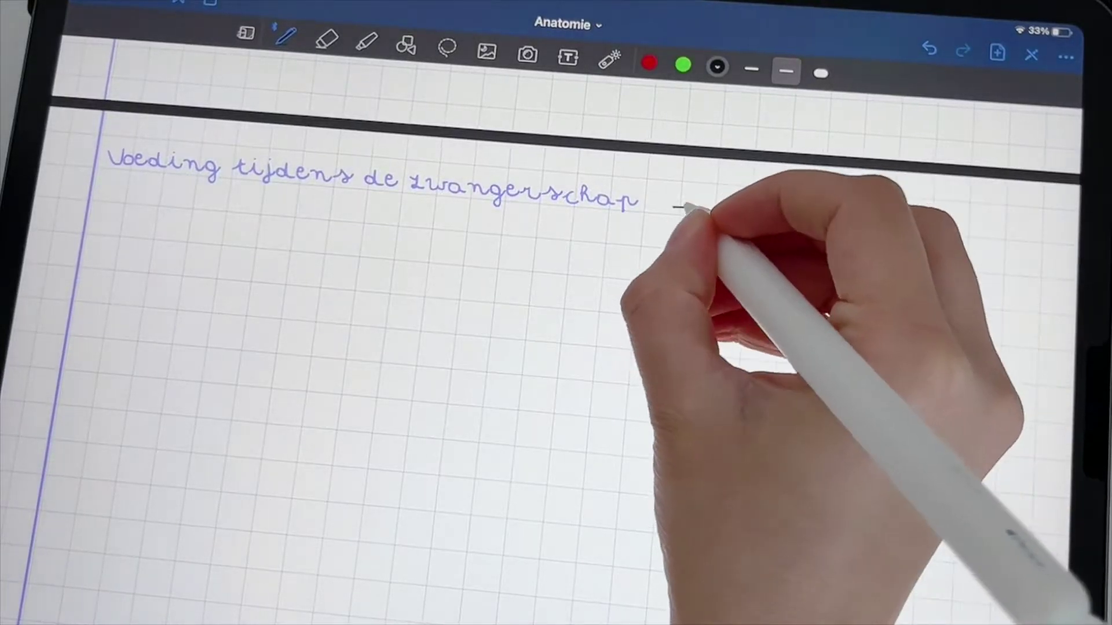
Handwrite a heading and labels marking the typed line as my font and the real handwriting.
{"action": "mouse_move", "coordinate": [689, 207]}
{"action": "left_mouse_down"}
{"action": "mouse_move", "coordinate": [669, 207]}
{"action": "mouse_move", "coordinate": [806, 217]}
{"action": "left_mouse_up"}
{"action": "mouse_move", "coordinate": [106, 192]}
{"action": "left_mouse_down"}
{"action": "mouse_move", "coordinate": [122, 201]}
{"action": "mouse_move", "coordinate": [528, 231]}
{"action": "left_mouse_up"}
{"action": "mouse_move", "coordinate": [695, 241]}
{"action": "left_mouse_down"}
{"action": "mouse_move", "coordinate": [667, 241]}
{"action": "mouse_move", "coordinate": [843, 251]}
{"action": "left_mouse_up"}
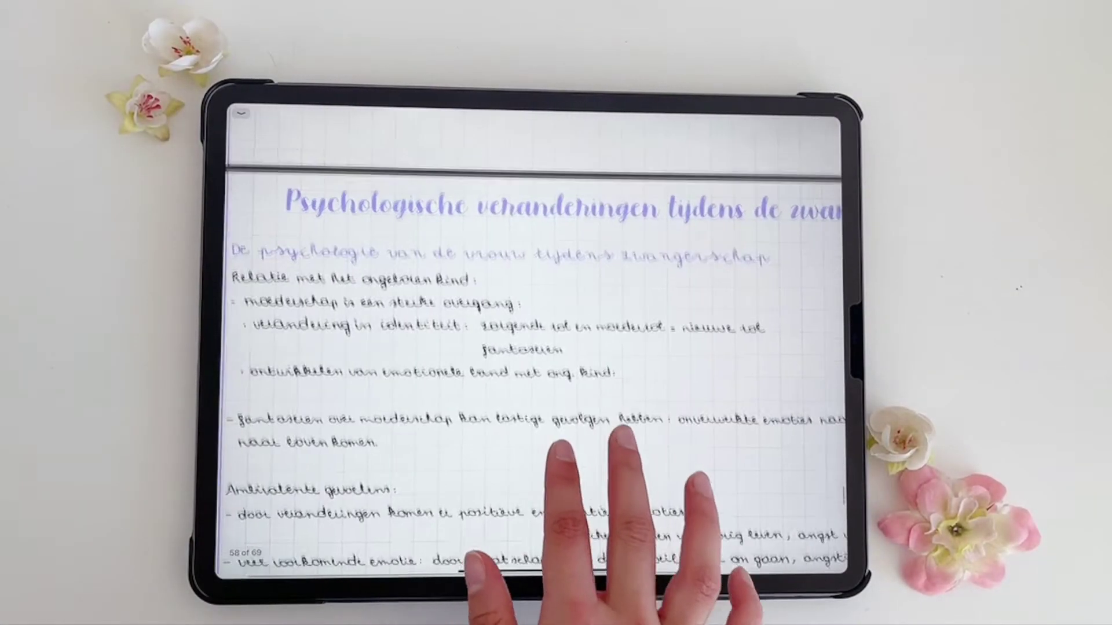
{"action": "scroll", "coordinate": [557, 348], "scroll_direction": "up", "scroll_amount": 5}
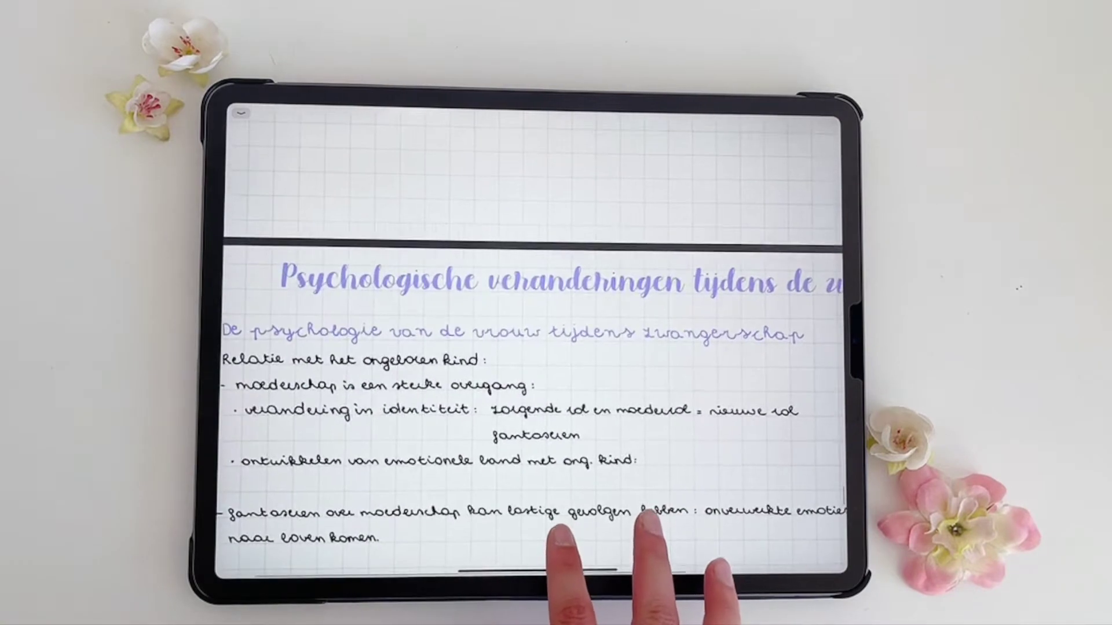
{"action": "scroll", "coordinate": [533, 365], "scroll_direction": "down", "scroll_amount": 3}
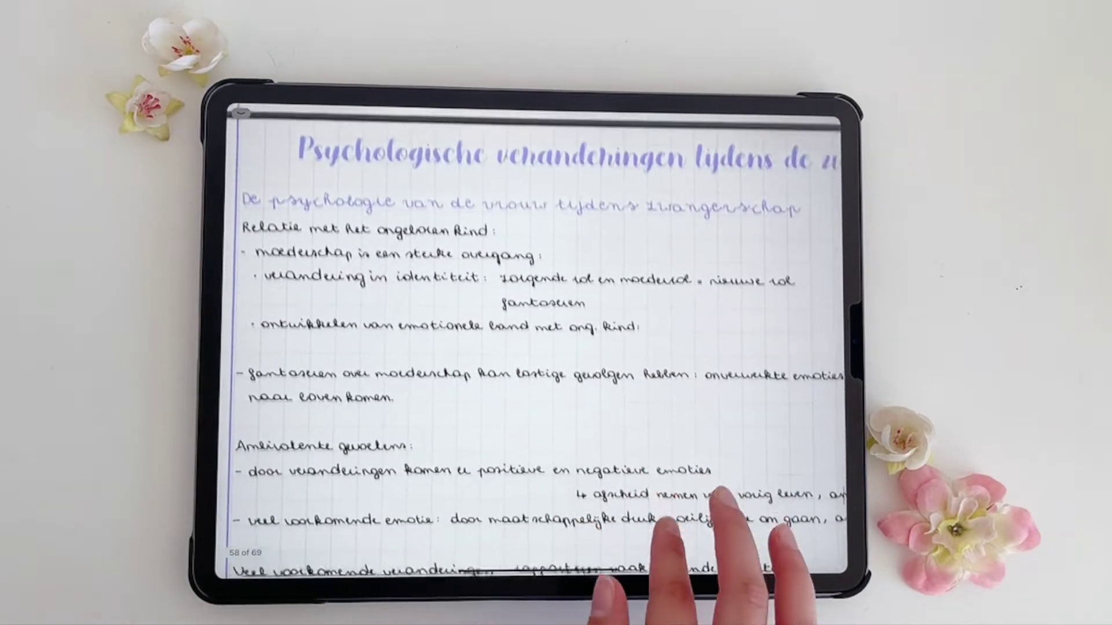
{"action": "scroll", "coordinate": [534, 348], "scroll_direction": "down", "scroll_amount": 5}
{"action": "scroll", "coordinate": [535, 348], "scroll_direction": "down", "scroll_amount": 2}
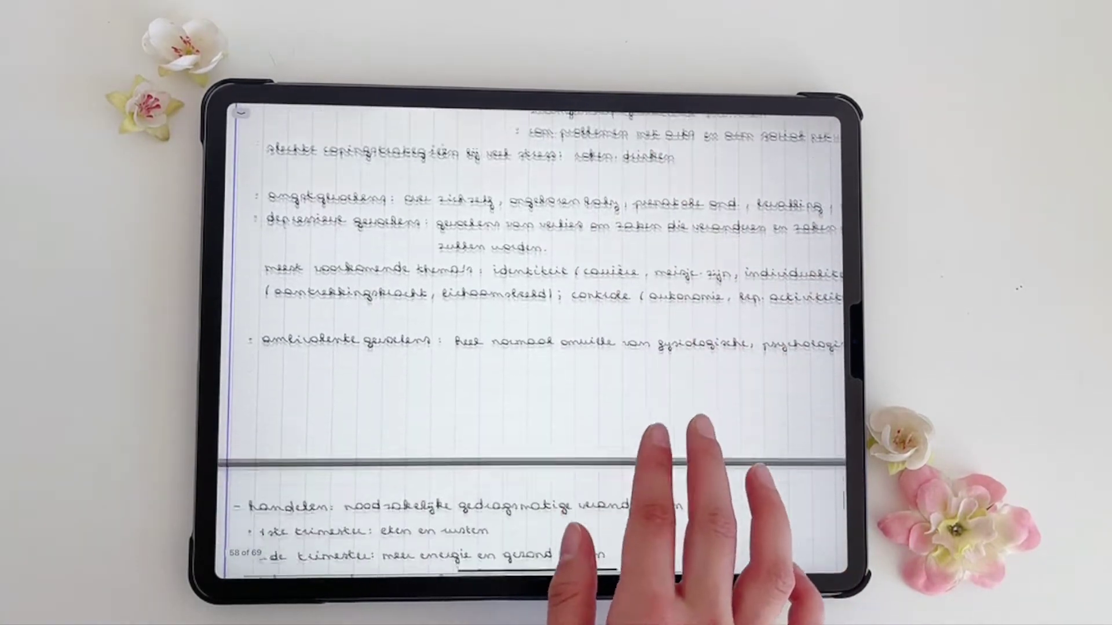
{"action": "scroll", "coordinate": [534, 348], "scroll_direction": "down", "scroll_amount": 4}
{"action": "scroll", "coordinate": [534, 347], "scroll_direction": "down", "scroll_amount": 3}
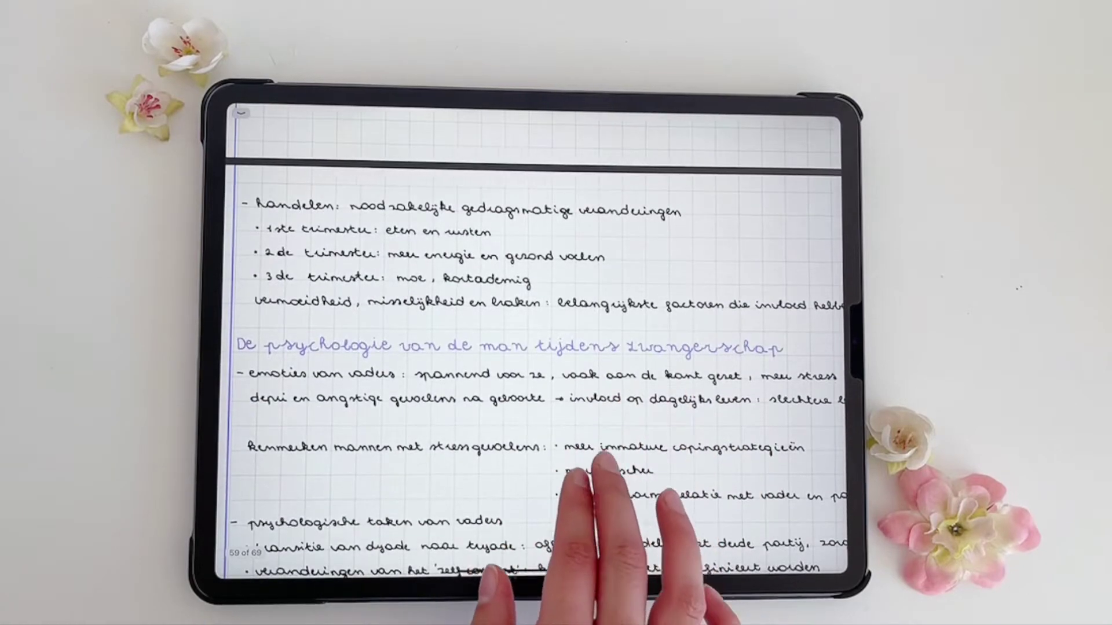
{"action": "scroll", "coordinate": [643, 452], "scroll_direction": "down", "scroll_amount": 5}
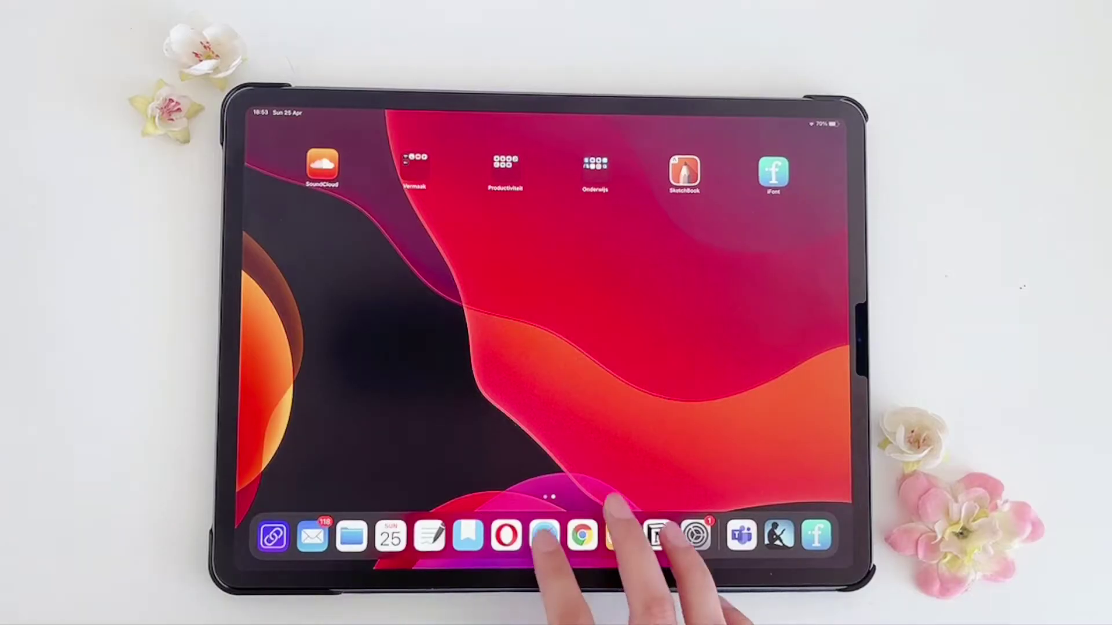
Search 'calligraphr' in Safari and start the Calligraphr web app.
{"action": "left_click", "coordinate": [543, 535]}
{"action": "left_click", "coordinate": [549, 209]}
{"action": "type", "text": "calli"}
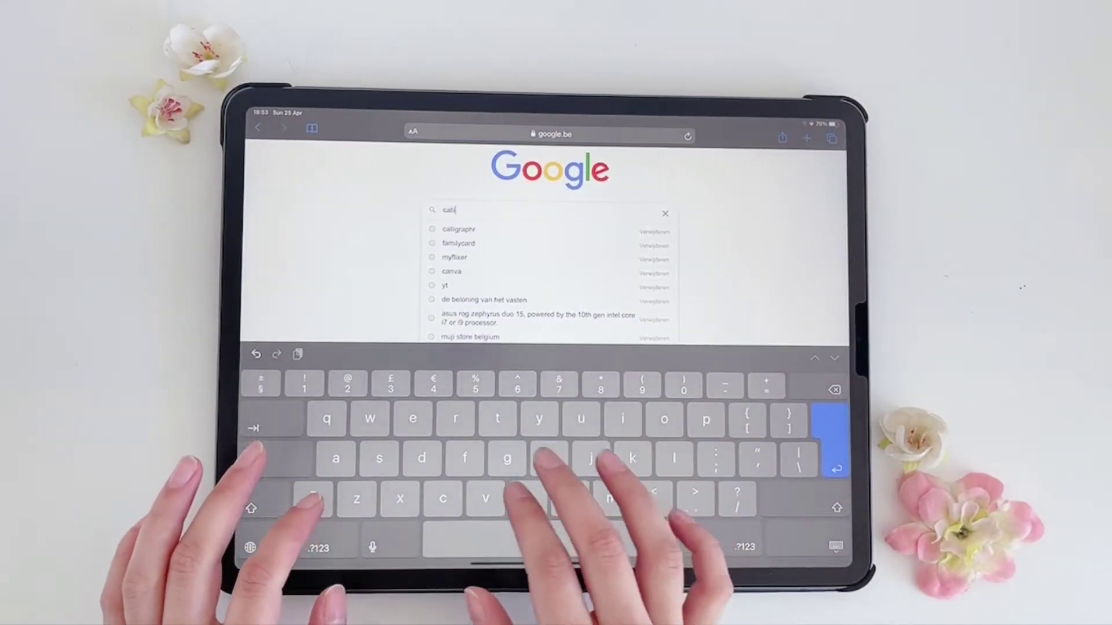
{"action": "left_click", "coordinate": [459, 229]}
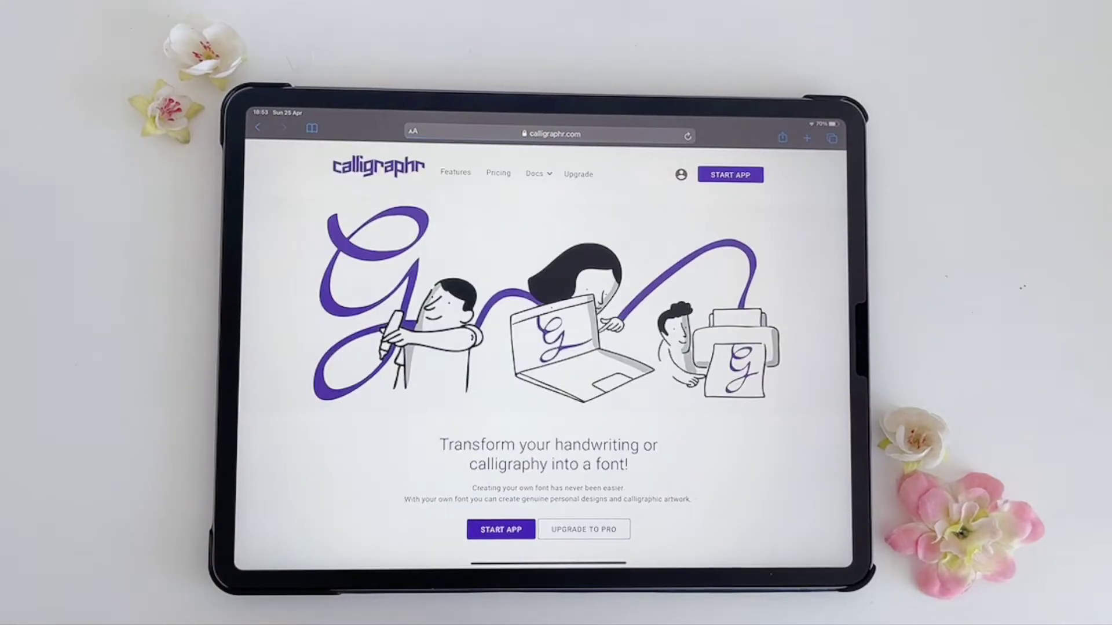
{"action": "left_click", "coordinate": [730, 175]}
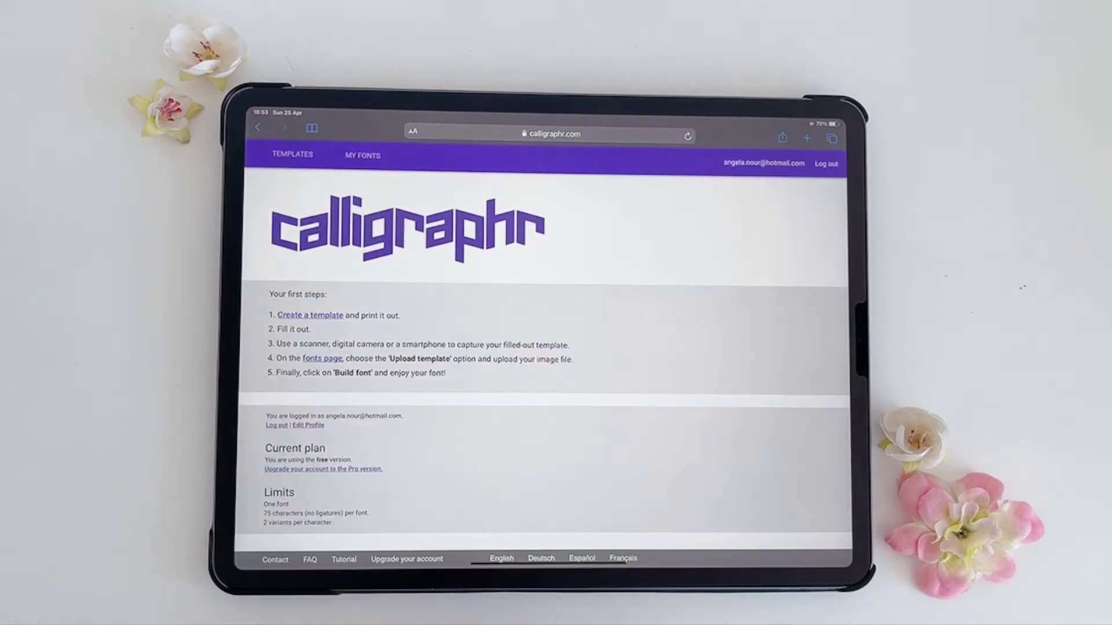
Build a Minimal English template and generate it as a PDF.
{"action": "left_click", "coordinate": [309, 315]}
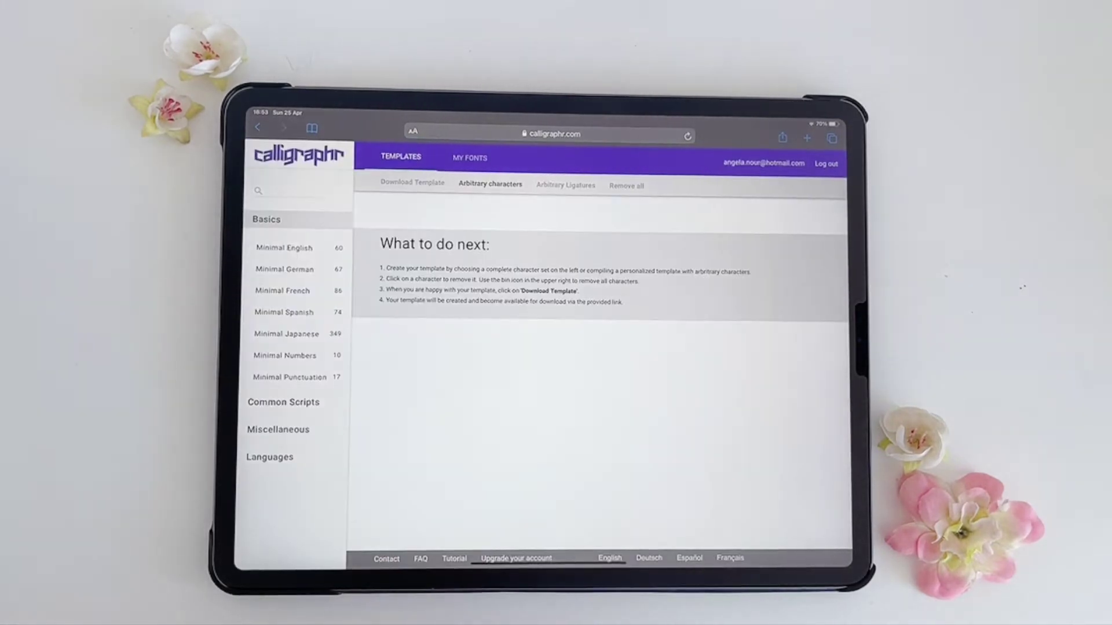
{"action": "left_click", "coordinate": [284, 247]}
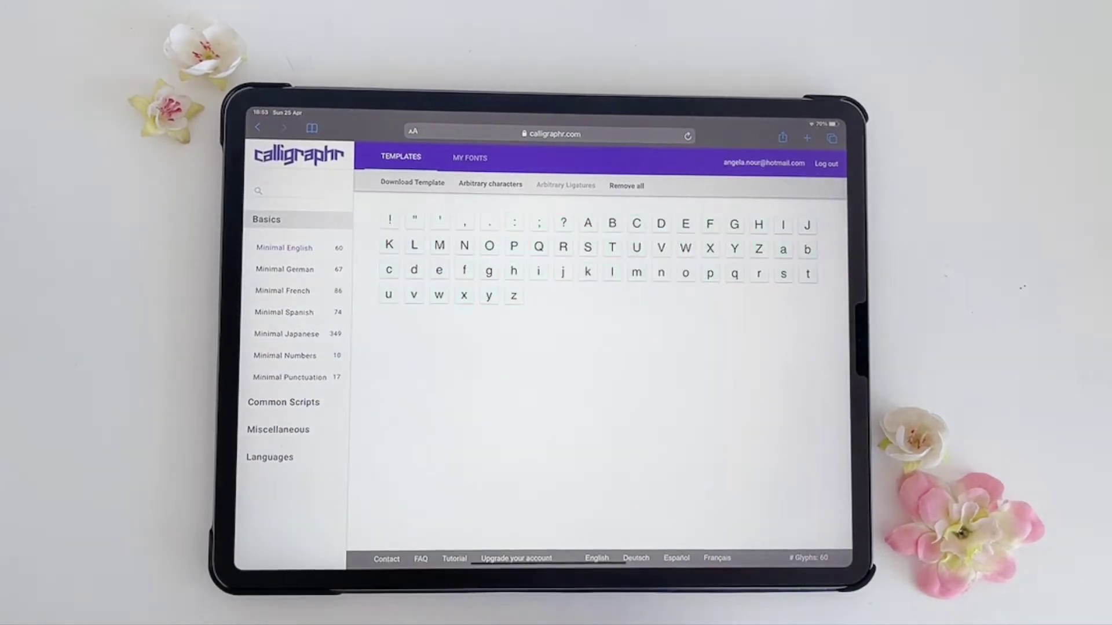
{"action": "left_click", "coordinate": [412, 183]}
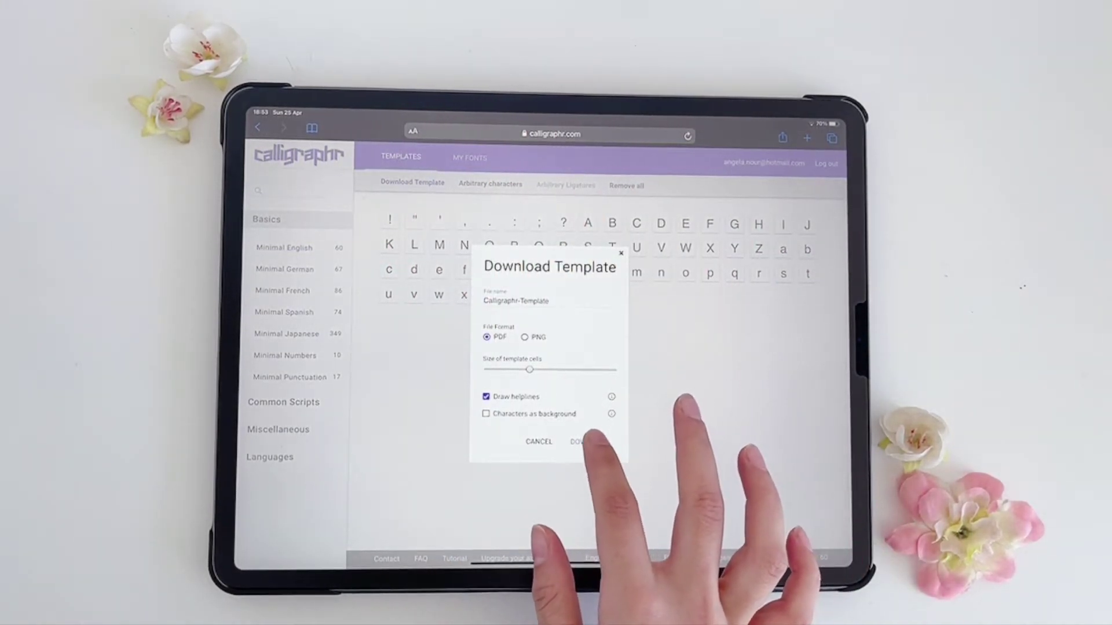
{"action": "left_click", "coordinate": [589, 442]}
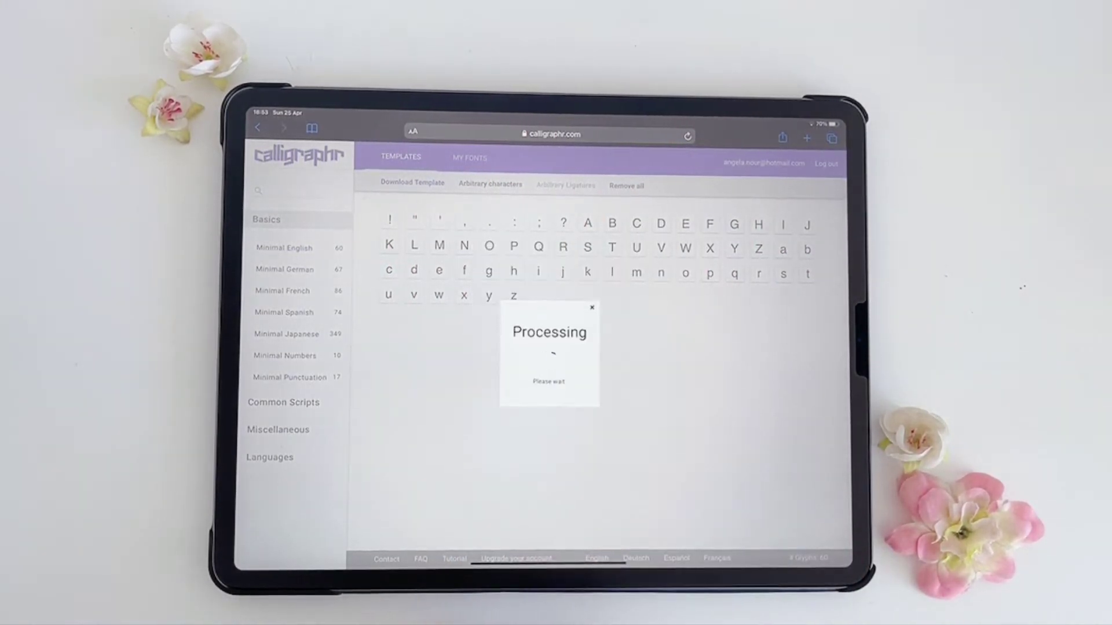
Save the template PDF to Documents and open Calligraphr-Template for writing.
{"action": "left_click", "coordinate": [550, 330]}
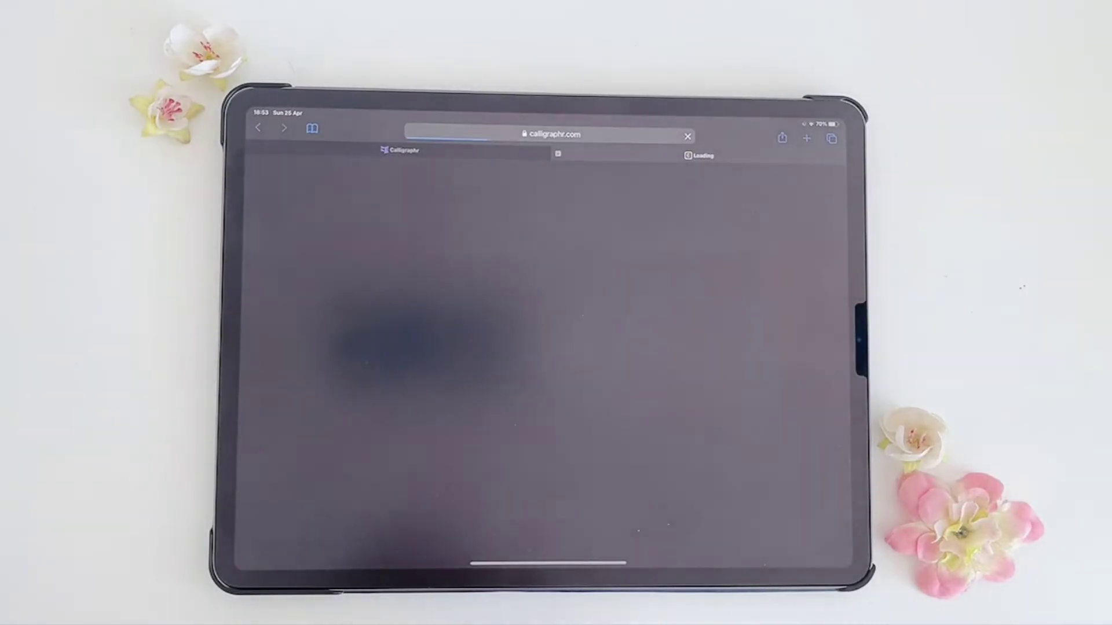
{"action": "left_click", "coordinate": [781, 137]}
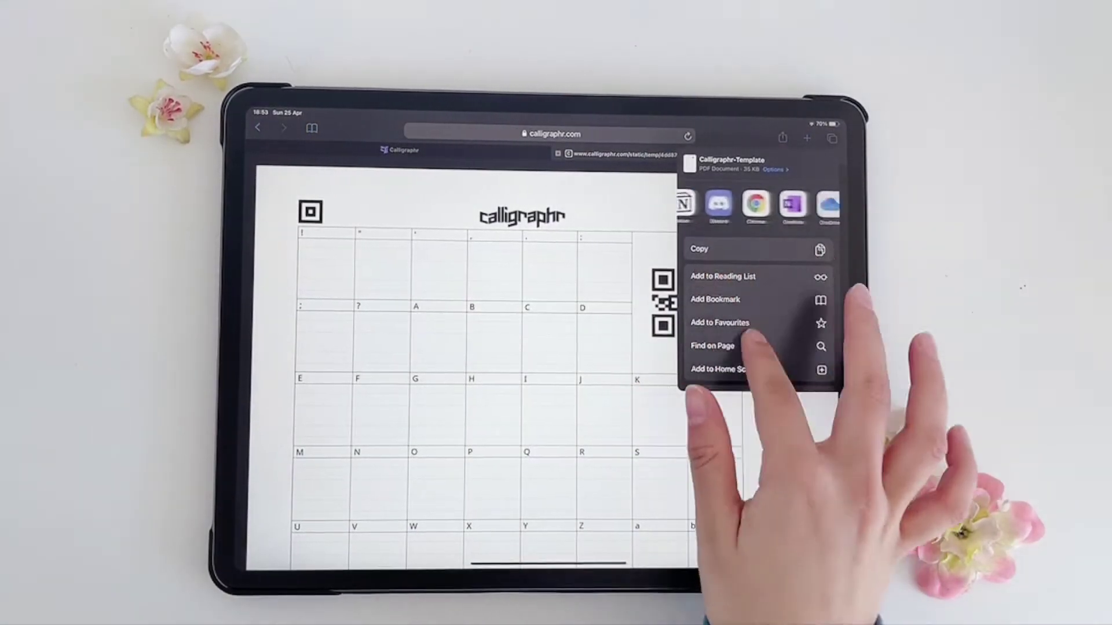
{"action": "scroll", "coordinate": [755, 331], "scroll_direction": "down", "scroll_amount": 3}
{"action": "left_click", "coordinate": [765, 365]}
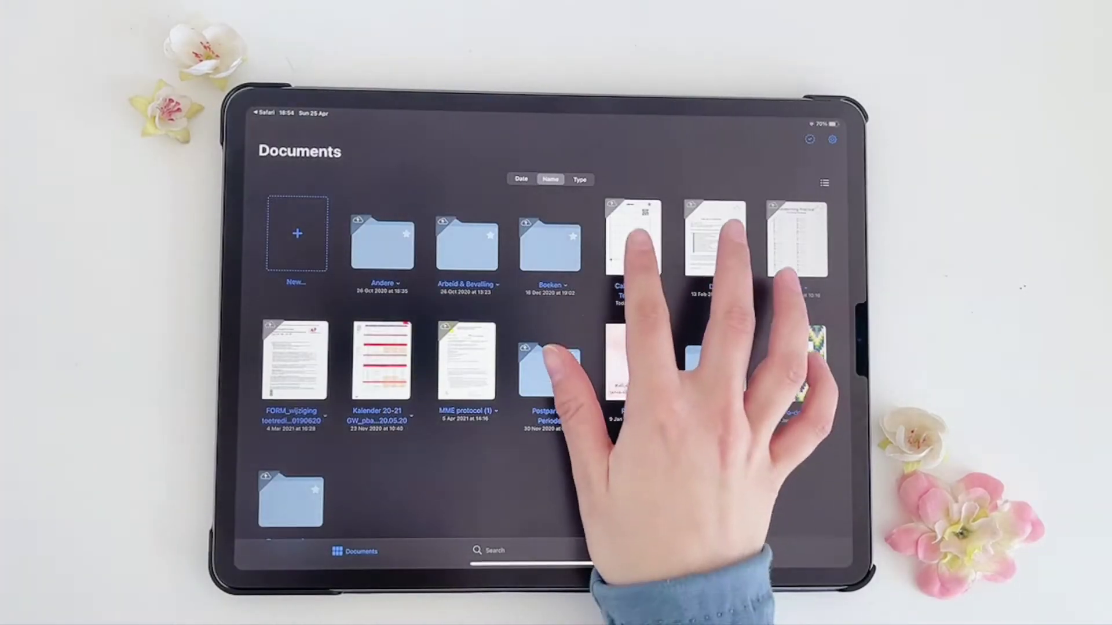
{"action": "left_click", "coordinate": [639, 242]}
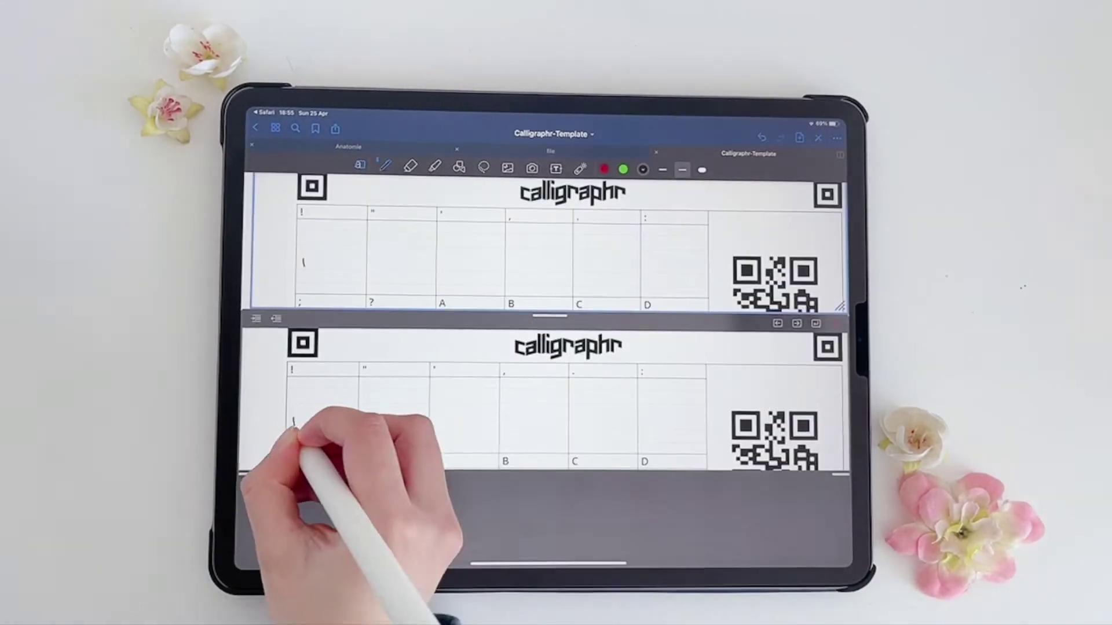
Handwrite the remaining characters, from punctuation and capitals through lowercase k to p.
{"action": "left_click_drag", "start_coordinate": [438, 430], "coordinate": [447, 424]}
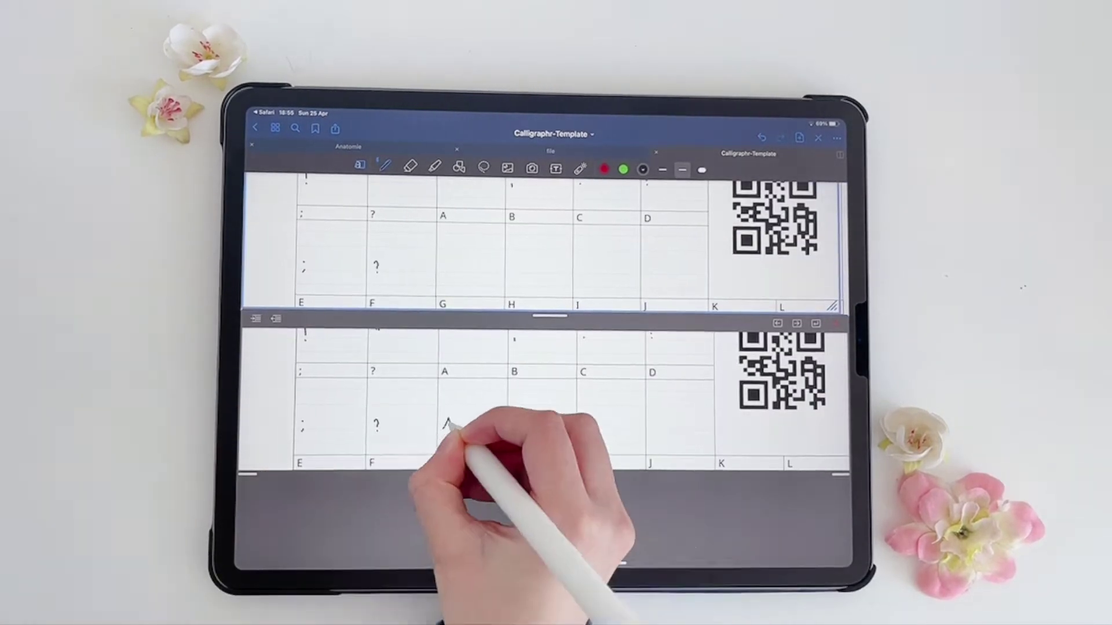
{"action": "left_click_drag", "start_coordinate": [305, 416], "coordinate": [305, 427]}
{"action": "left_click_drag", "start_coordinate": [374, 426], "coordinate": [380, 425]}
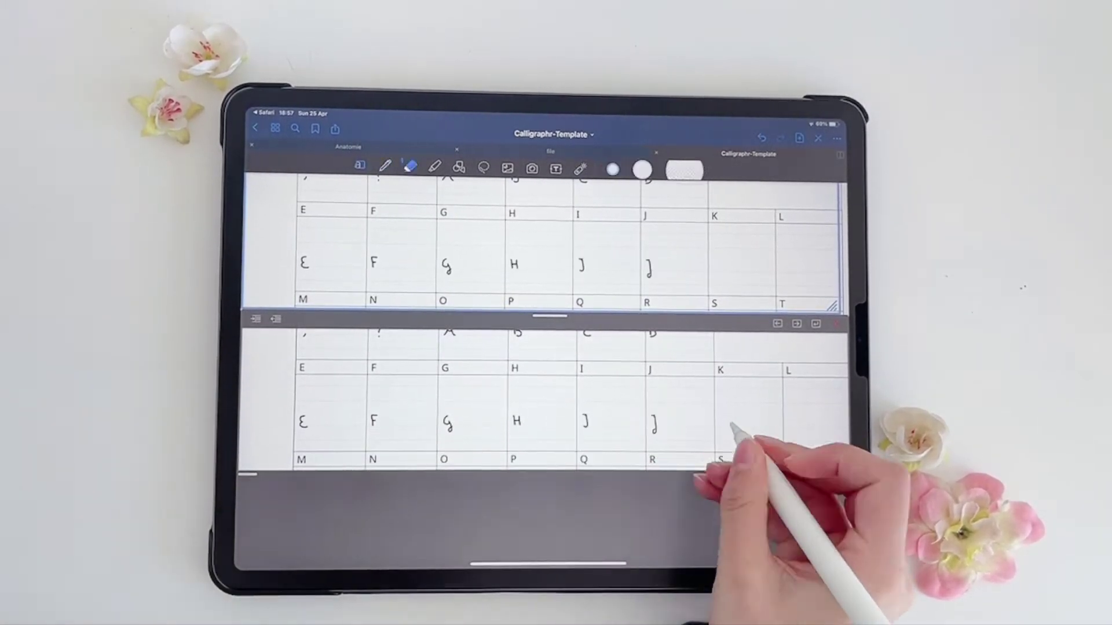
{"action": "left_click_drag", "start_coordinate": [728, 415], "coordinate": [744, 431]}
{"action": "left_click_drag", "start_coordinate": [301, 395], "coordinate": [311, 404]}
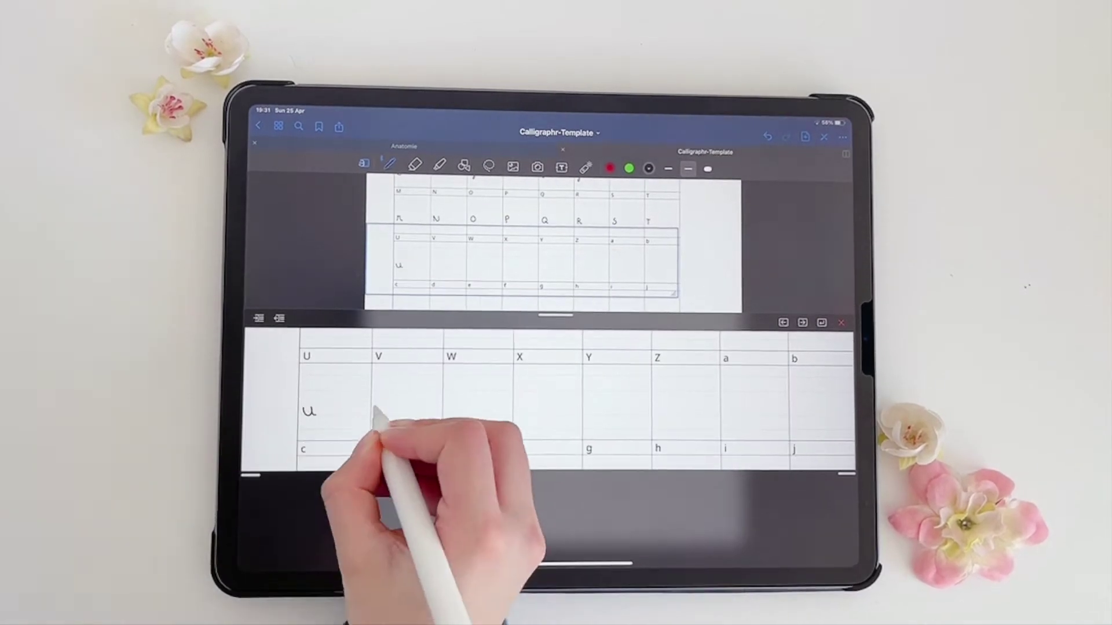
{"action": "left_click_drag", "start_coordinate": [376, 418], "coordinate": [732, 427]}
{"action": "mouse_move", "coordinate": [304, 409]}
{"action": "left_mouse_down"}
{"action": "mouse_move", "coordinate": [446, 442]}
{"action": "mouse_move", "coordinate": [675, 397]}
{"action": "left_mouse_up"}
{"action": "mouse_move", "coordinate": [305, 443]}
{"action": "left_mouse_down"}
{"action": "mouse_move", "coordinate": [690, 451]}
{"action": "mouse_move", "coordinate": [496, 439]}
{"action": "mouse_move", "coordinate": [794, 438]}
{"action": "left_mouse_up"}
Export this page as PDF to On My iPad, replacing the older template copy.
{"action": "left_click", "coordinate": [363, 163]}
{"action": "left_click", "coordinate": [339, 127]}
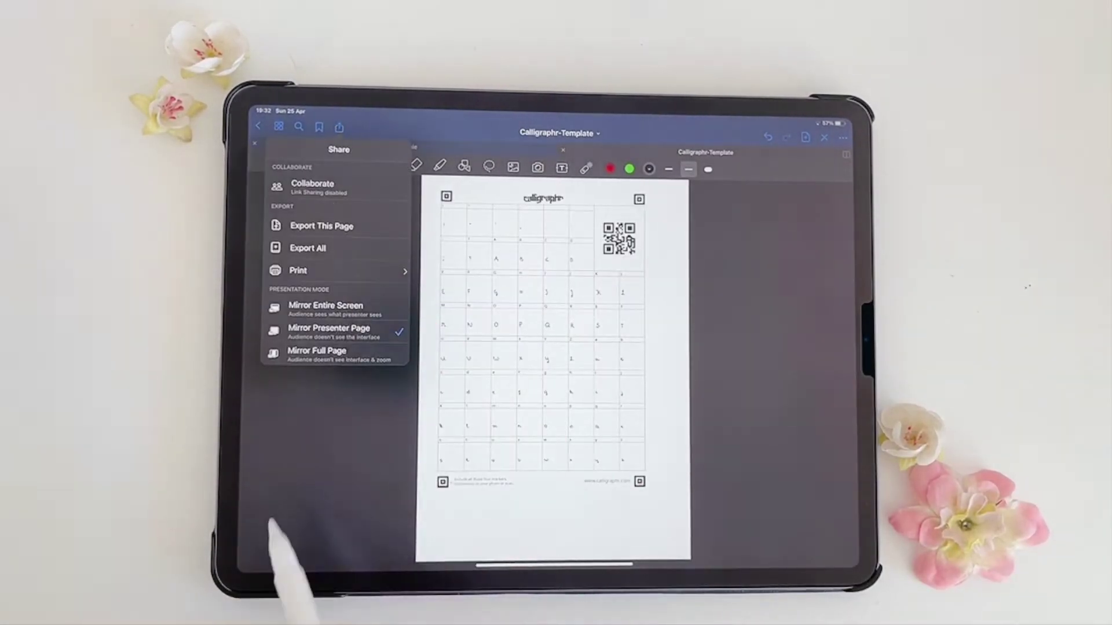
{"action": "left_click", "coordinate": [322, 227]}
{"action": "left_click", "coordinate": [651, 217]}
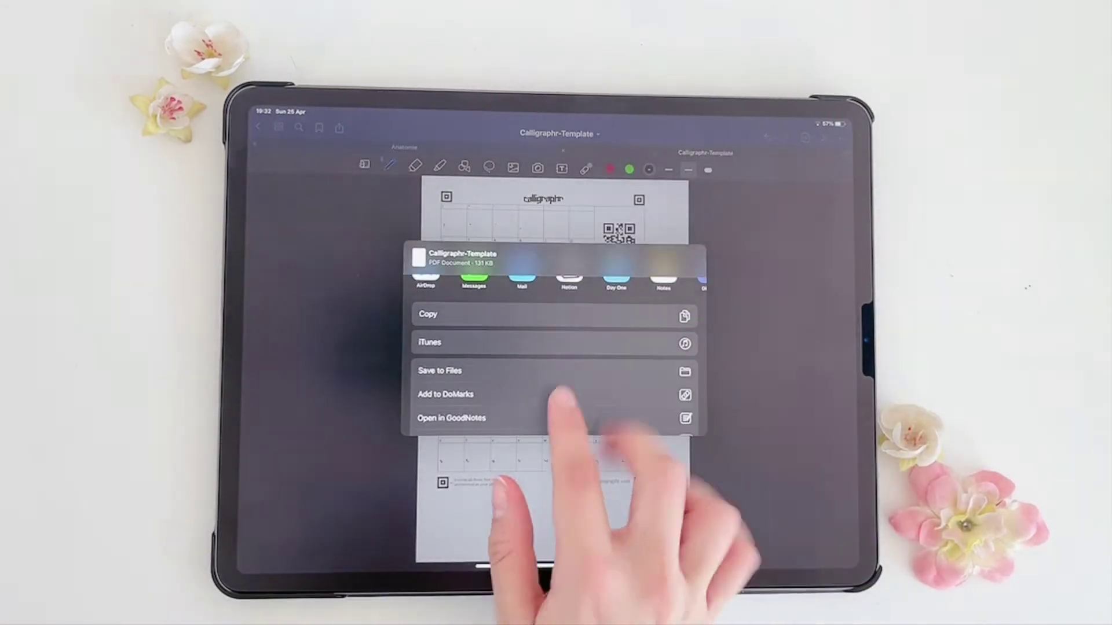
{"action": "left_click", "coordinate": [557, 370]}
{"action": "left_click", "coordinate": [662, 212]}
{"action": "left_click", "coordinate": [565, 348]}
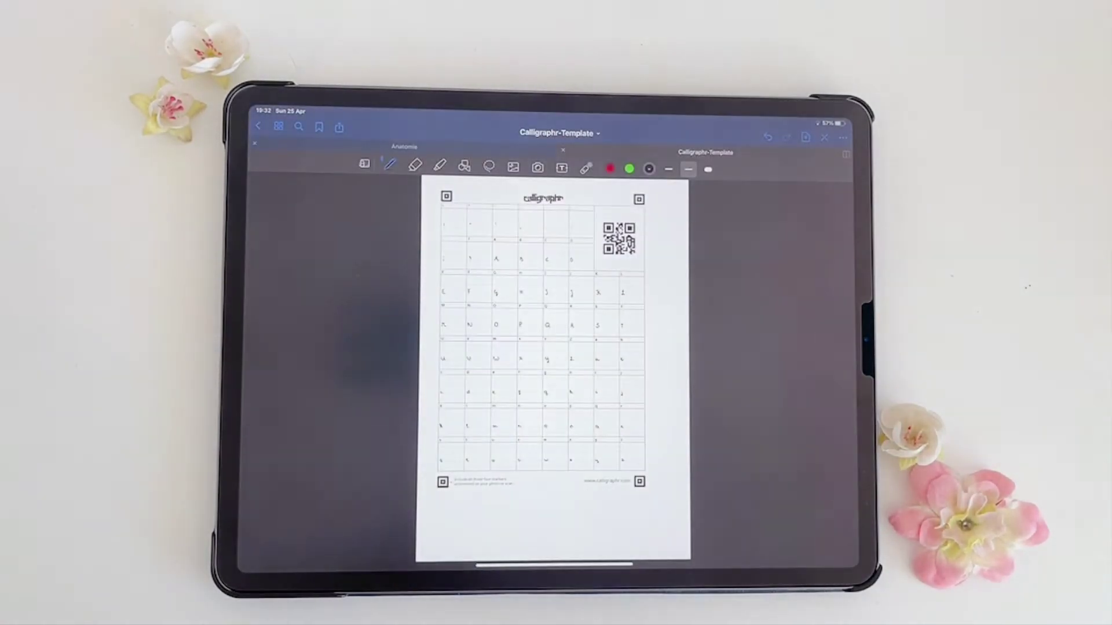
{"action": "left_click_drag", "start_coordinate": [545, 565], "coordinate": [547, 521]}
Upload today's Calligraphr-Template file into MyFont, then bring up Edit Font Details.
{"action": "left_click", "coordinate": [551, 536]}
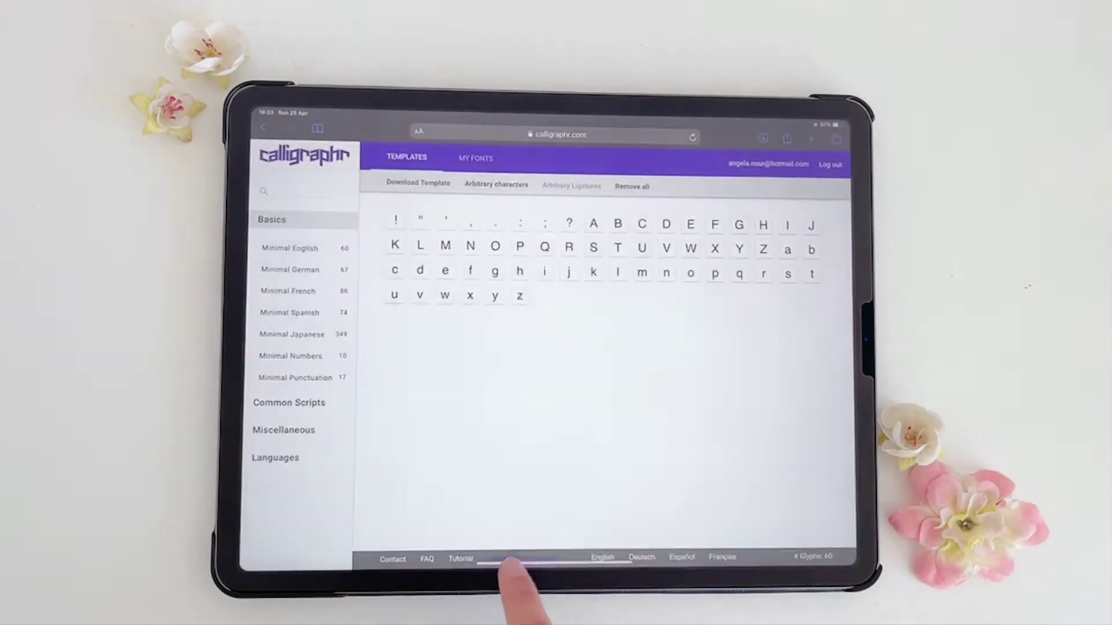
{"action": "left_click", "coordinate": [475, 156]}
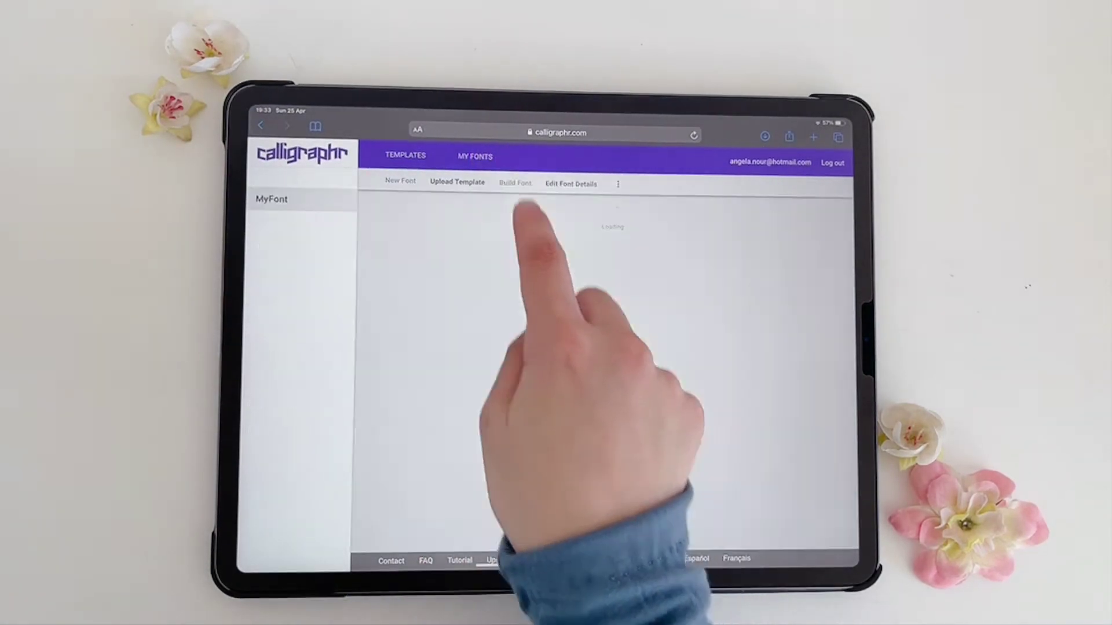
{"action": "left_click", "coordinate": [458, 183]}
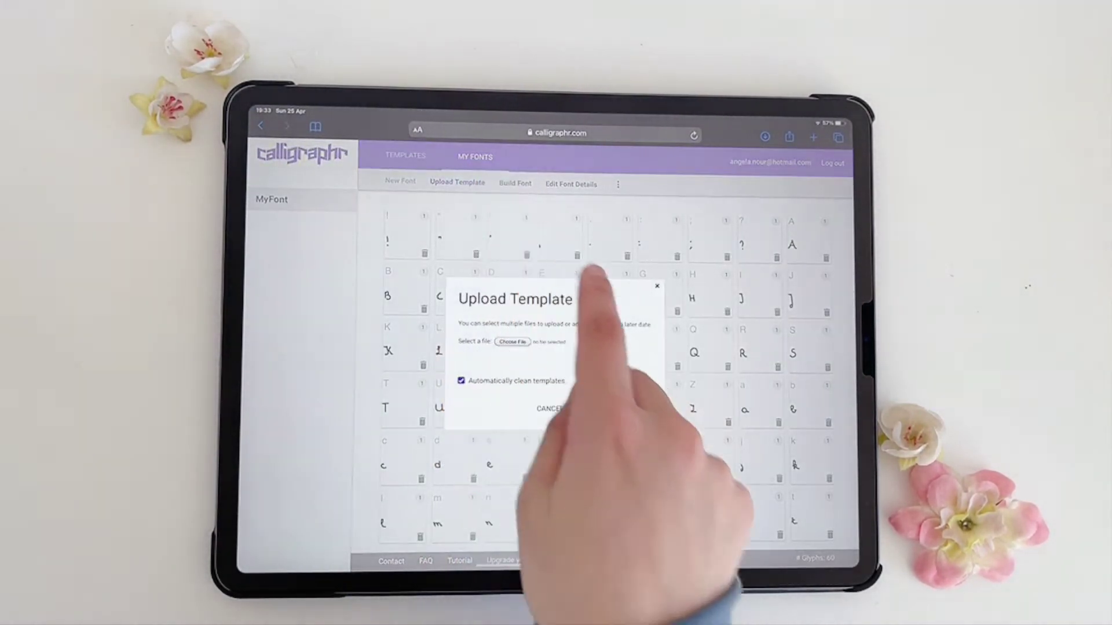
{"action": "left_click", "coordinate": [515, 467]}
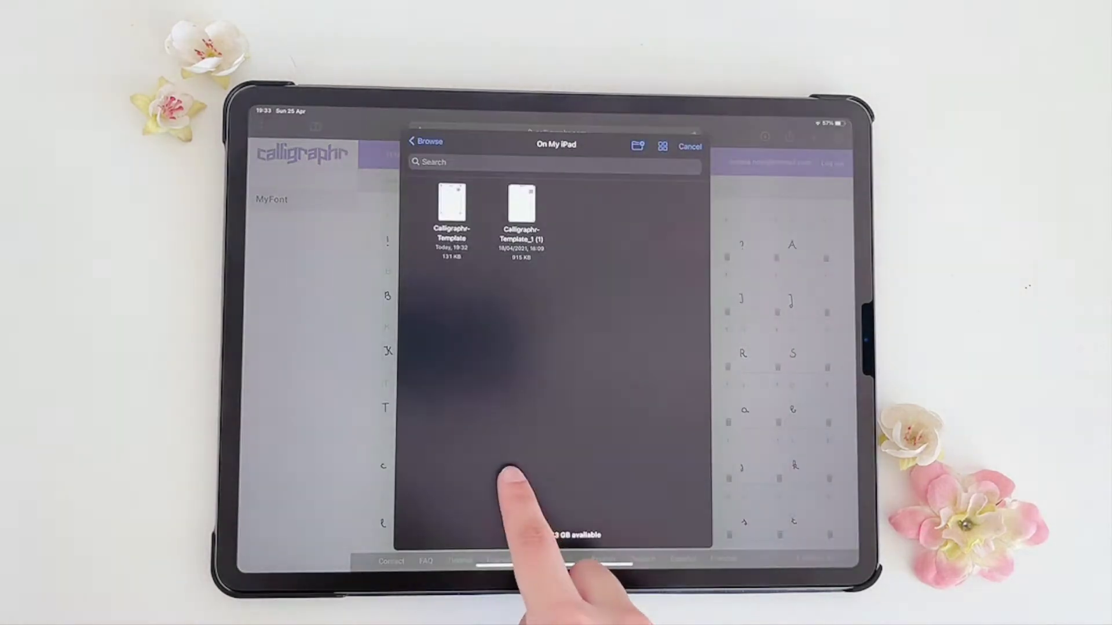
{"action": "left_click", "coordinate": [452, 193]}
{"action": "left_click", "coordinate": [620, 409]}
{"action": "left_click", "coordinate": [707, 524]}
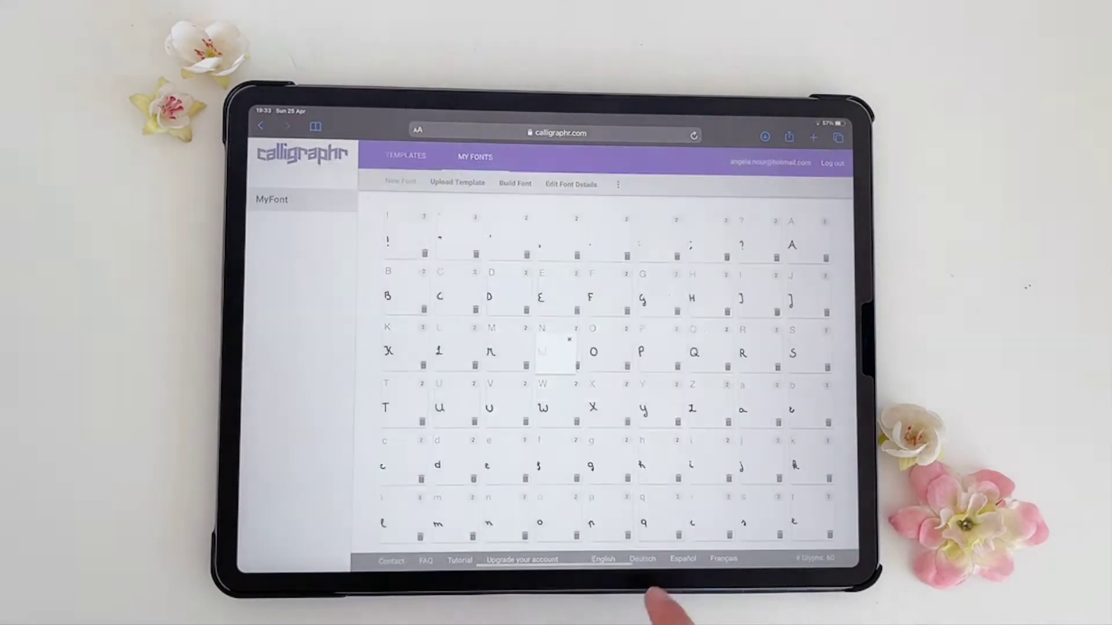
{"action": "left_click", "coordinate": [570, 183]}
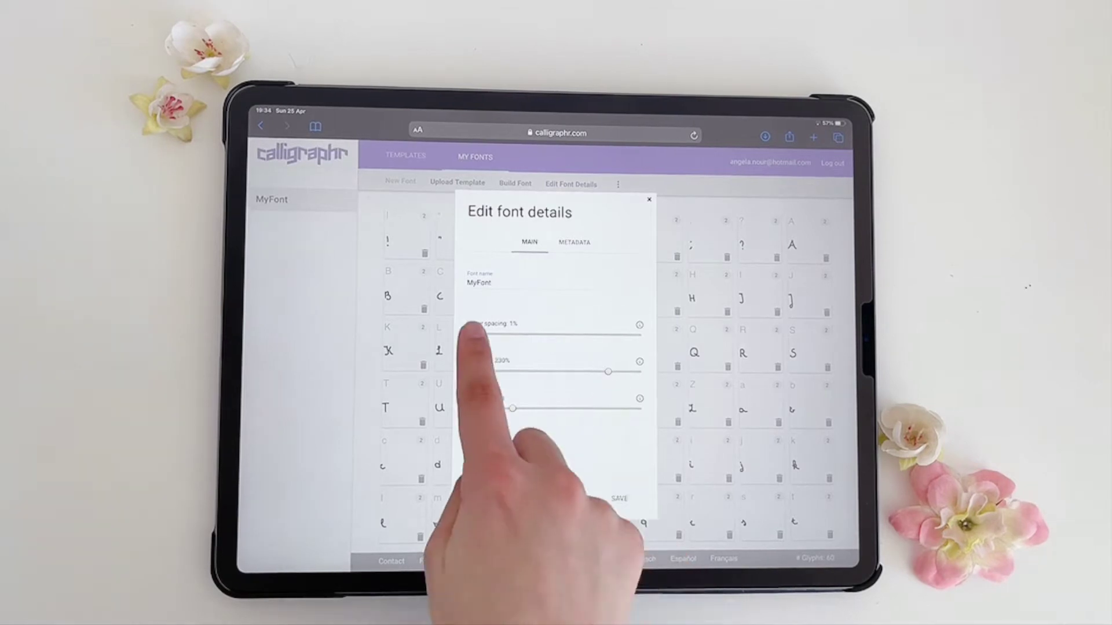
Save the larger font size and build the font named Angela font.
{"action": "left_click", "coordinate": [619, 498]}
{"action": "left_click", "coordinate": [515, 184]}
{"action": "left_click", "coordinate": [557, 352]}
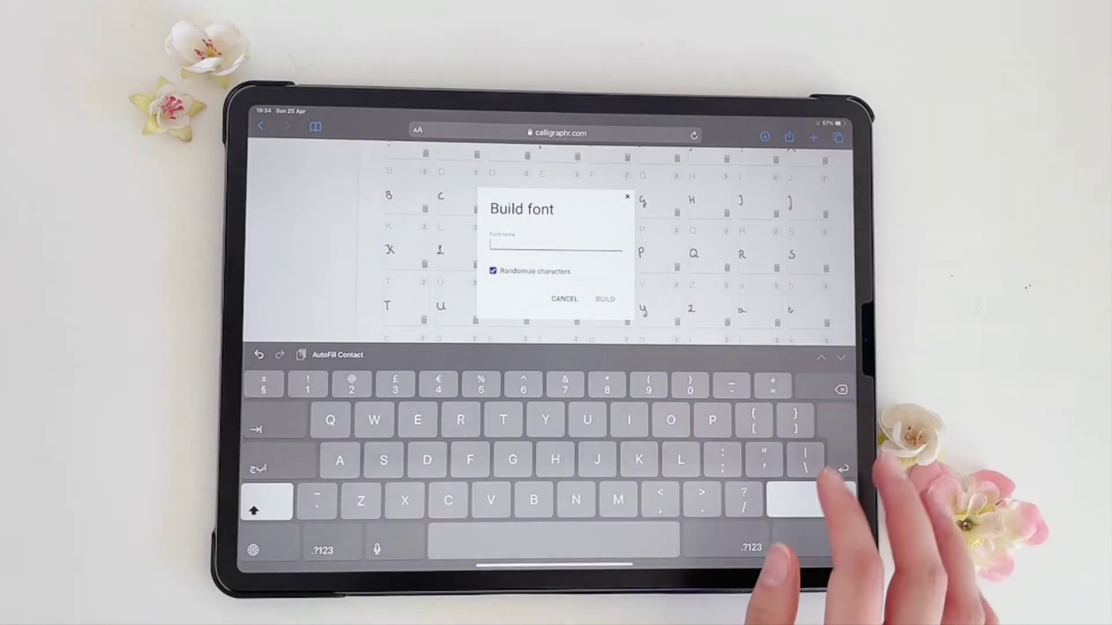
{"action": "type", "text": "Angela font"}
{"action": "left_click", "coordinate": [605, 298]}
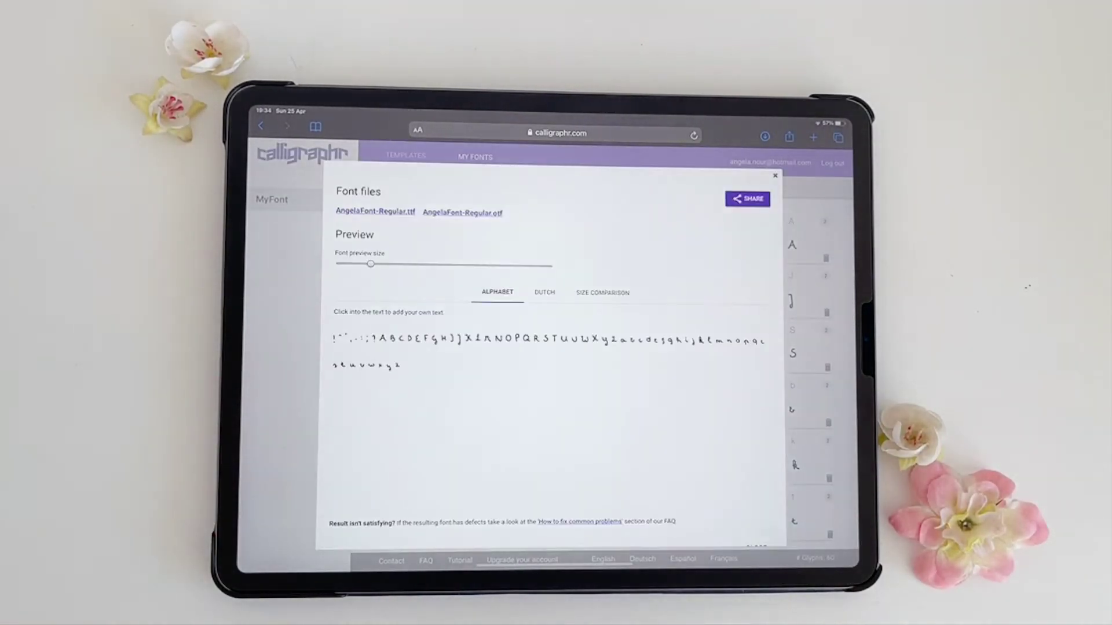
{"action": "left_click_drag", "start_coordinate": [408, 261], "coordinate": [420, 265]}
{"action": "left_click", "coordinate": [544, 292]}
{"action": "scroll", "coordinate": [744, 435], "scroll_direction": "down", "scroll_amount": 5}
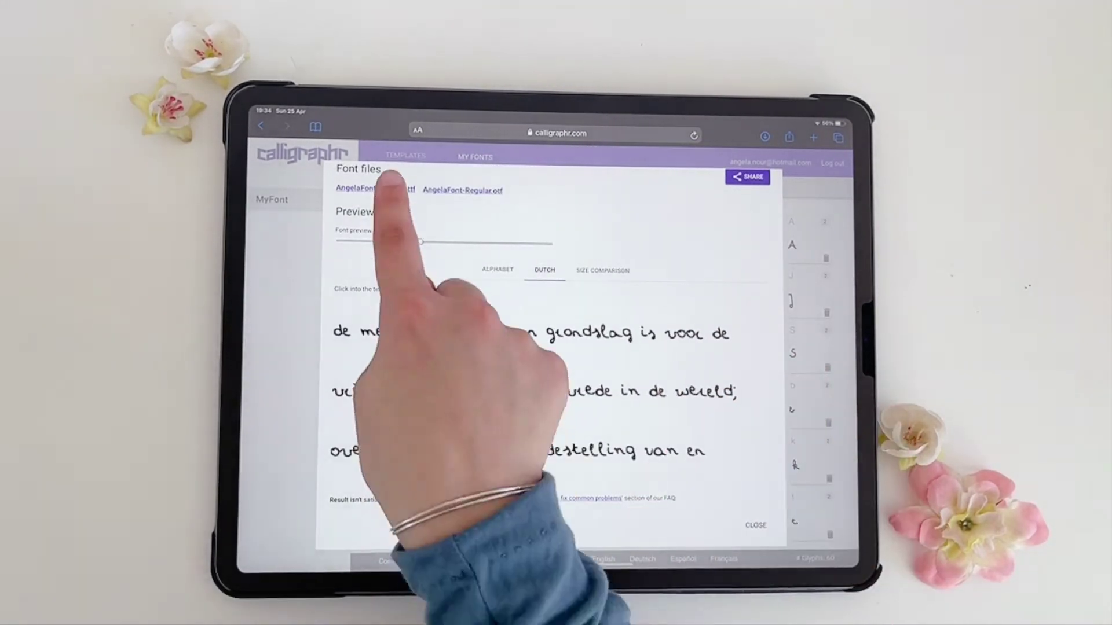
Download the AngelaFont-Regular .ttf file and preview it in Files.
{"action": "left_click", "coordinate": [375, 189]}
{"action": "left_click", "coordinate": [625, 365]}
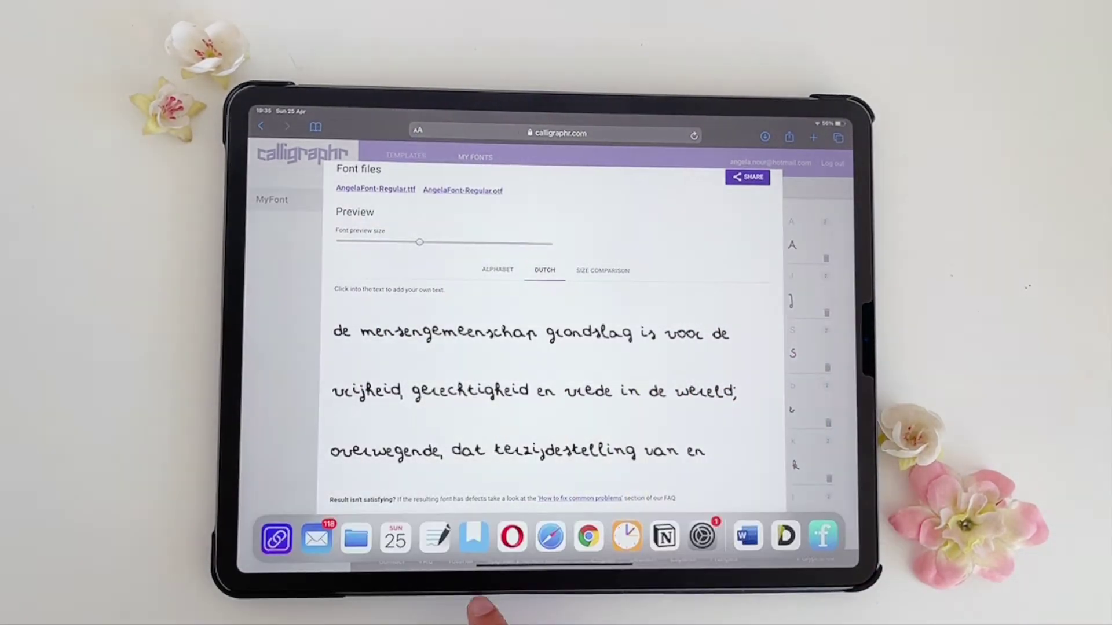
{"action": "left_click_drag", "start_coordinate": [496, 608], "coordinate": [570, 545]}
{"action": "left_click", "coordinate": [356, 539]}
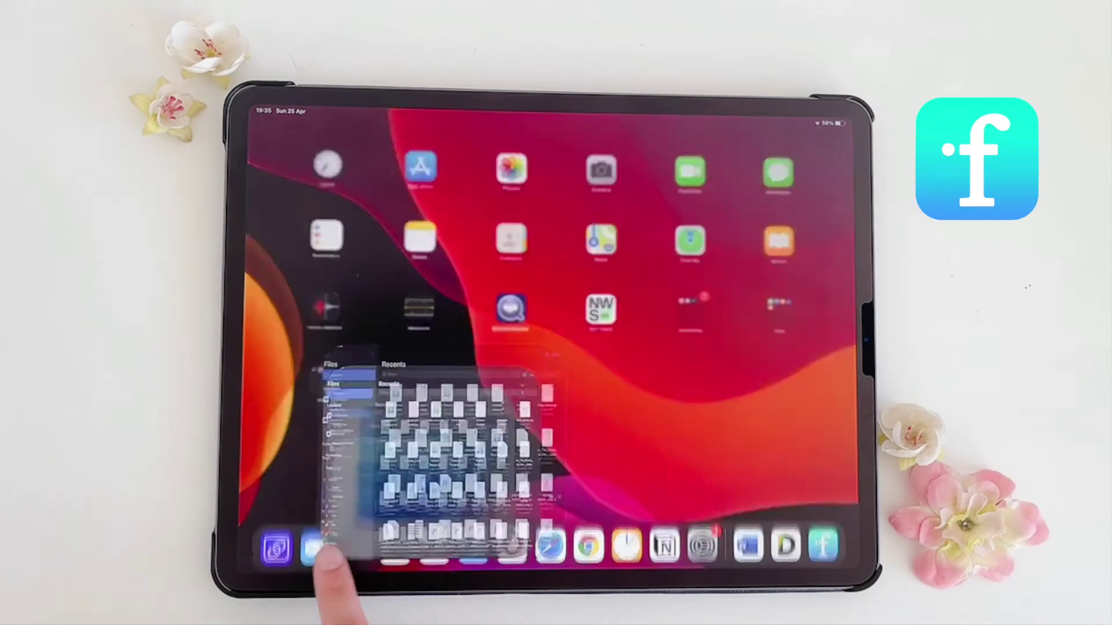
{"action": "left_click", "coordinate": [430, 213]}
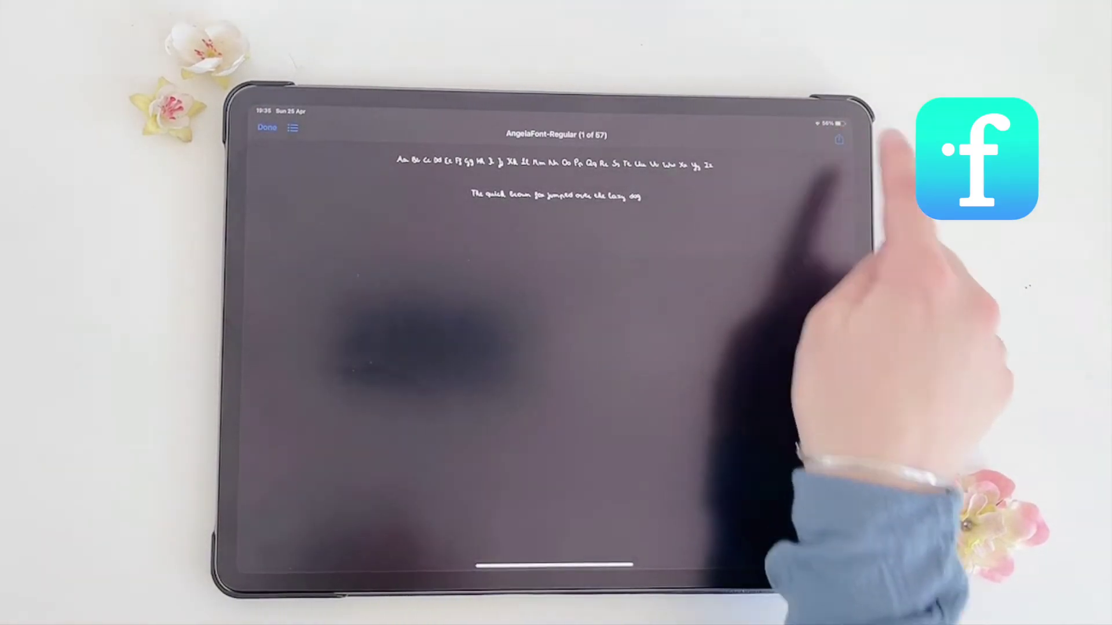
Send the font to iFont and download the Angela Regular profile.
{"action": "left_click", "coordinate": [838, 139]}
{"action": "left_click", "coordinate": [744, 206]}
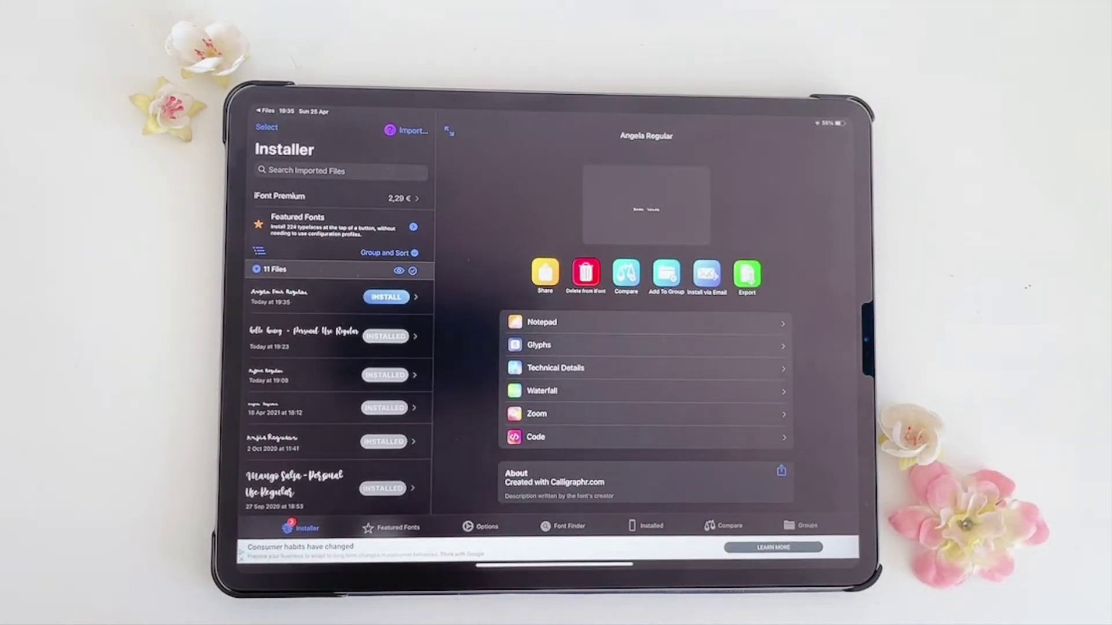
{"action": "left_click", "coordinate": [383, 296]}
{"action": "left_click", "coordinate": [634, 388]}
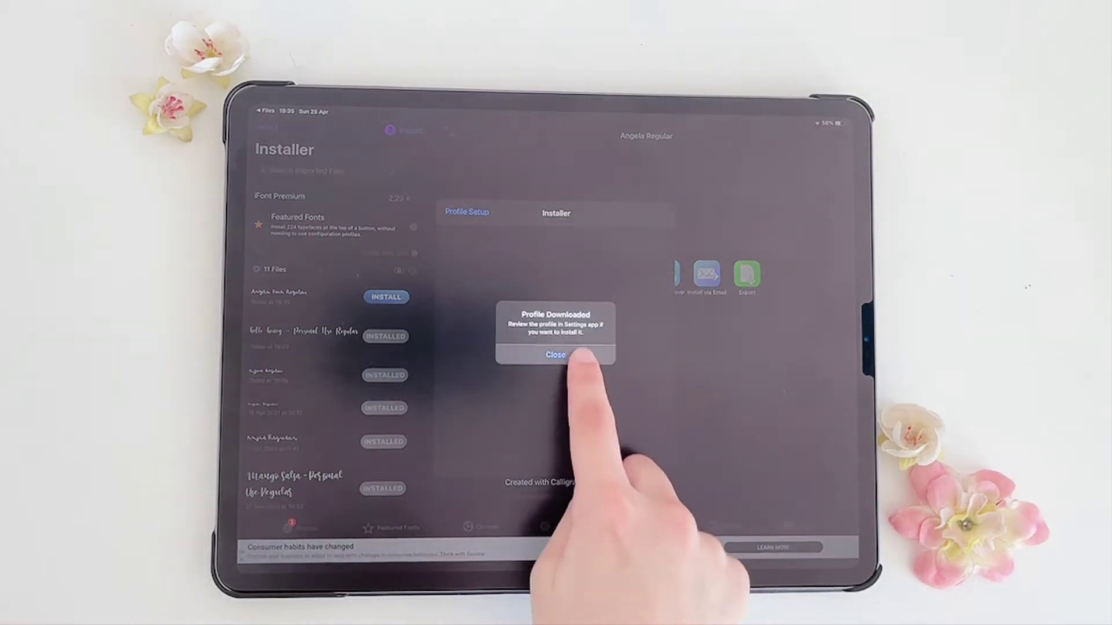
{"action": "left_click", "coordinate": [573, 355]}
Install the Angela Font Regular profile in Settings using the device passcode.
{"action": "left_click", "coordinate": [703, 532]}
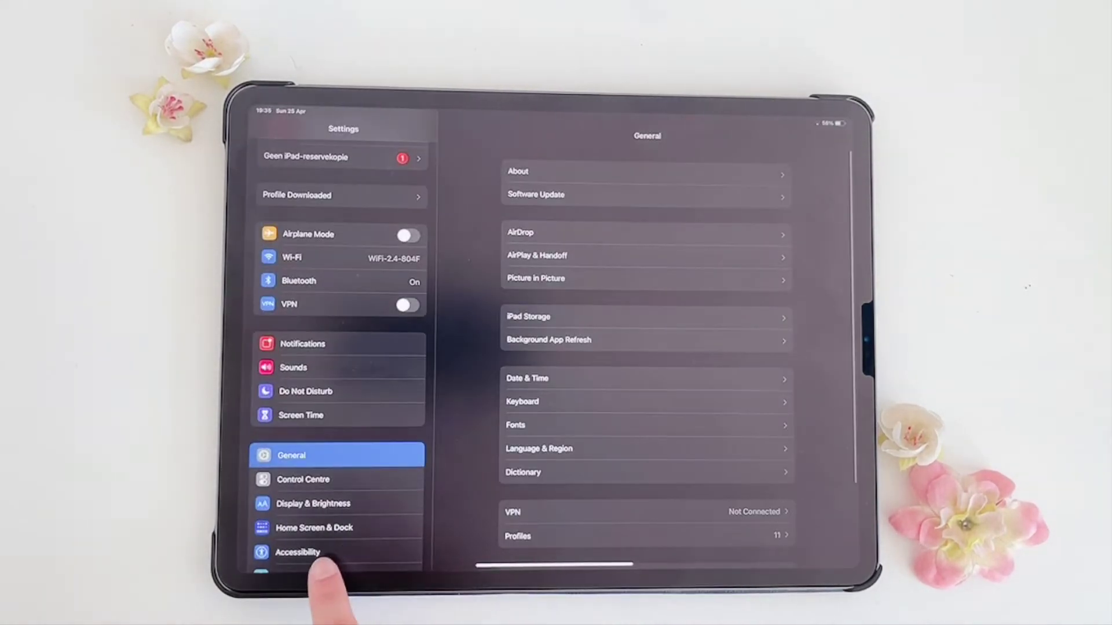
{"action": "left_click", "coordinate": [382, 194]}
{"action": "left_click", "coordinate": [660, 213]}
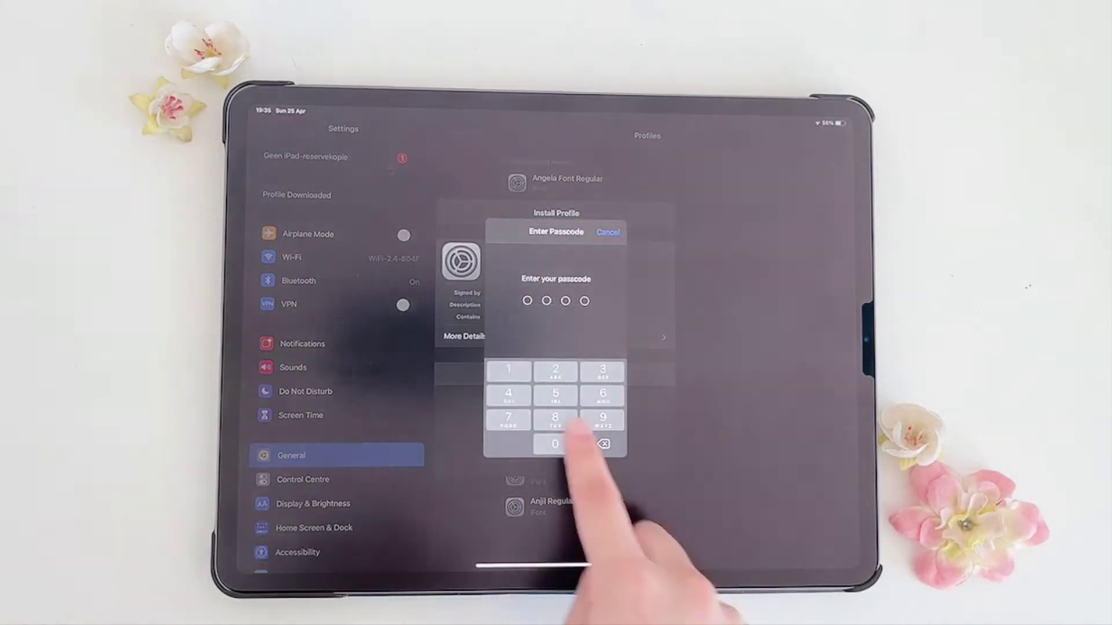
{"action": "left_click", "coordinate": [573, 434]}
{"action": "left_click", "coordinate": [654, 214]}
{"action": "left_click", "coordinate": [527, 350]}
{"action": "left_click", "coordinate": [655, 214]}
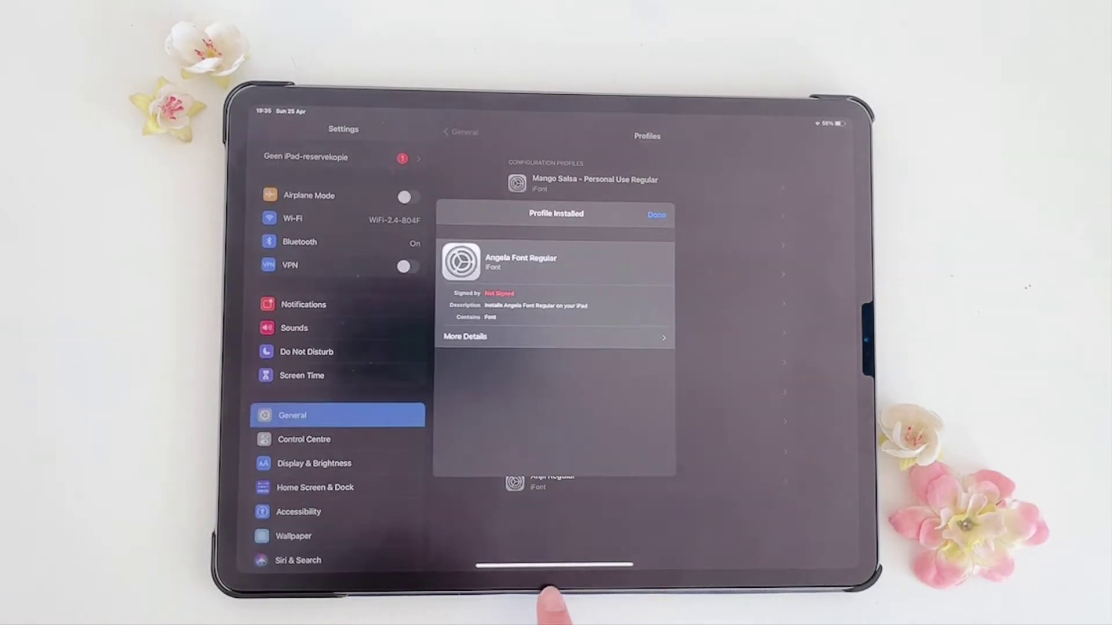
Type 'Hey this is my font, thanks for watching' in dark AngelaFont-Regular at size 117.
{"action": "left_click_drag", "start_coordinate": [556, 608], "coordinate": [555, 521]}
{"action": "left_click", "coordinate": [634, 169]}
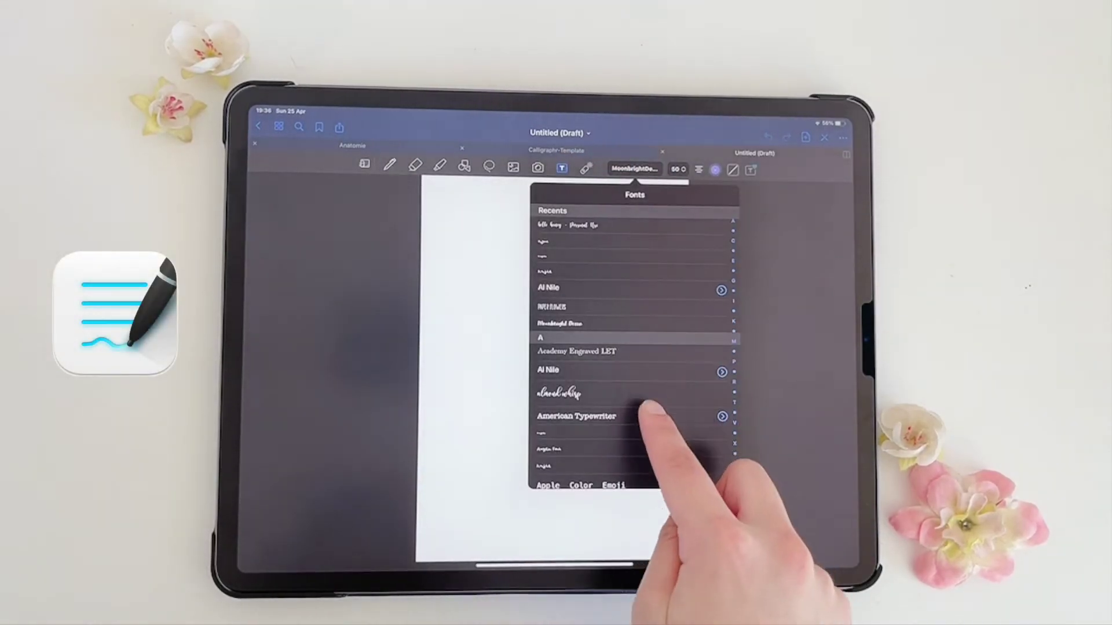
{"action": "left_click", "coordinate": [574, 347]}
{"action": "left_click", "coordinate": [715, 168]}
{"action": "left_click", "coordinate": [657, 218]}
{"action": "left_click", "coordinate": [676, 168]}
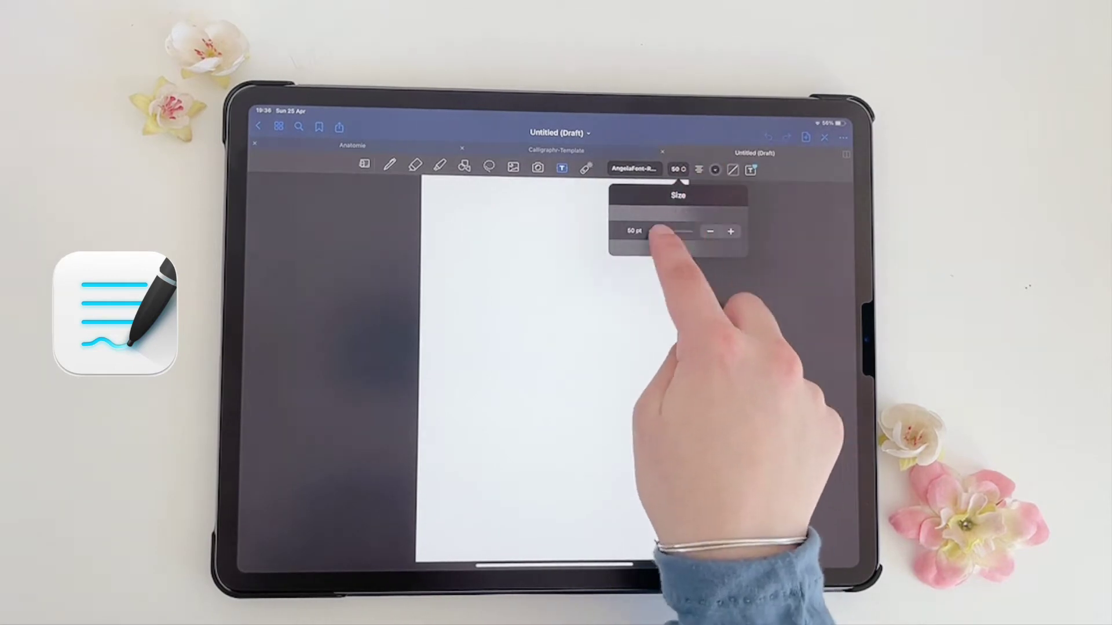
{"action": "left_click_drag", "start_coordinate": [661, 235], "coordinate": [712, 235]}
{"action": "left_click", "coordinate": [509, 221]}
{"action": "type", "text": "Hey this is my"}
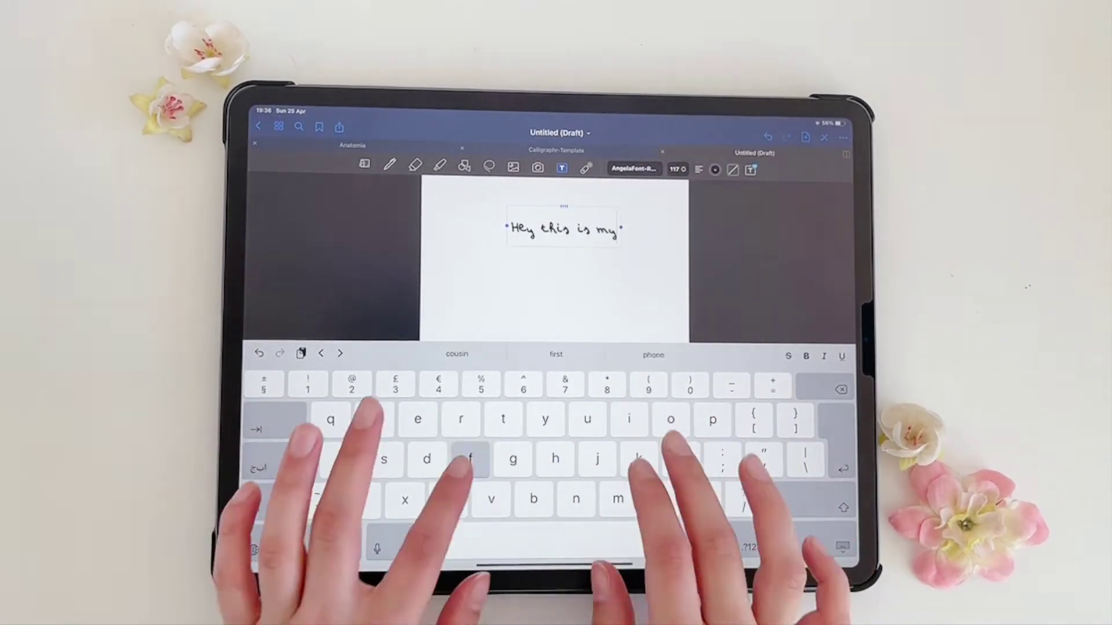
{"action": "type", "text": " font thanks for watchin"}
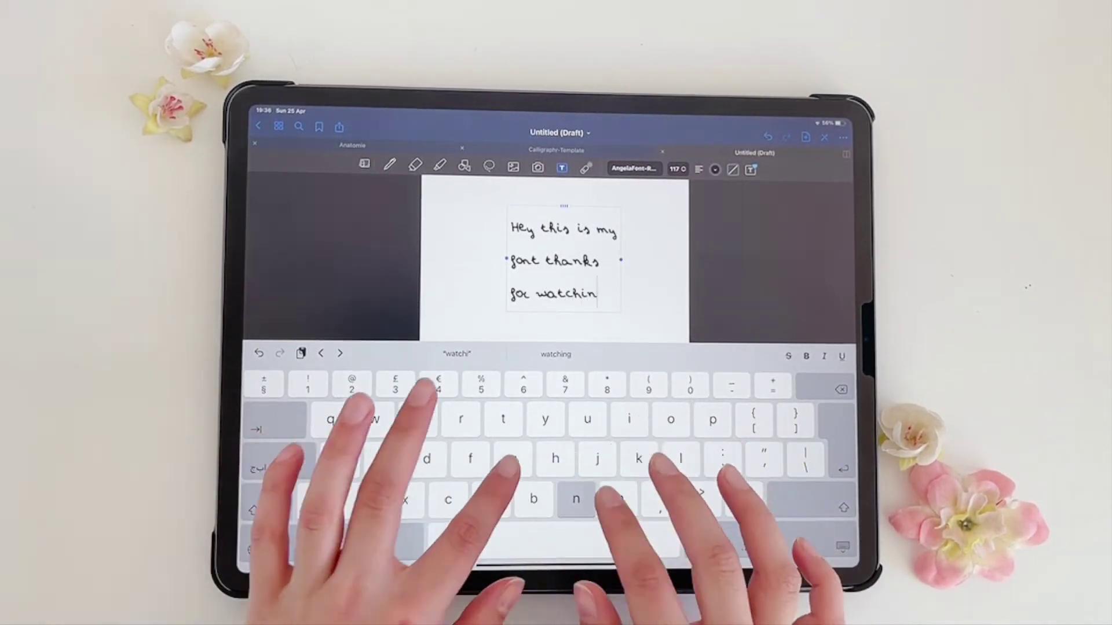
{"action": "type", "text": "g"}
{"action": "left_click_drag", "start_coordinate": [556, 269], "coordinate": [556, 308]}
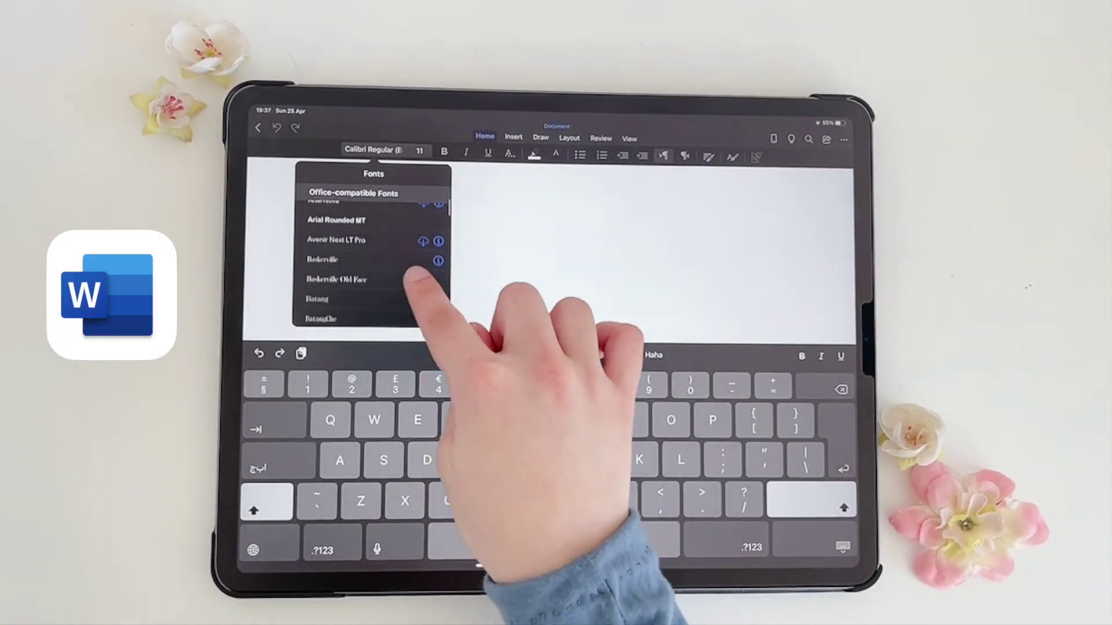
Type 'I like my font, what do you think?' in Word using Angela at 48 pt.
{"action": "left_click", "coordinate": [372, 249]}
{"action": "left_click", "coordinate": [419, 150]}
{"action": "left_click", "coordinate": [415, 308]}
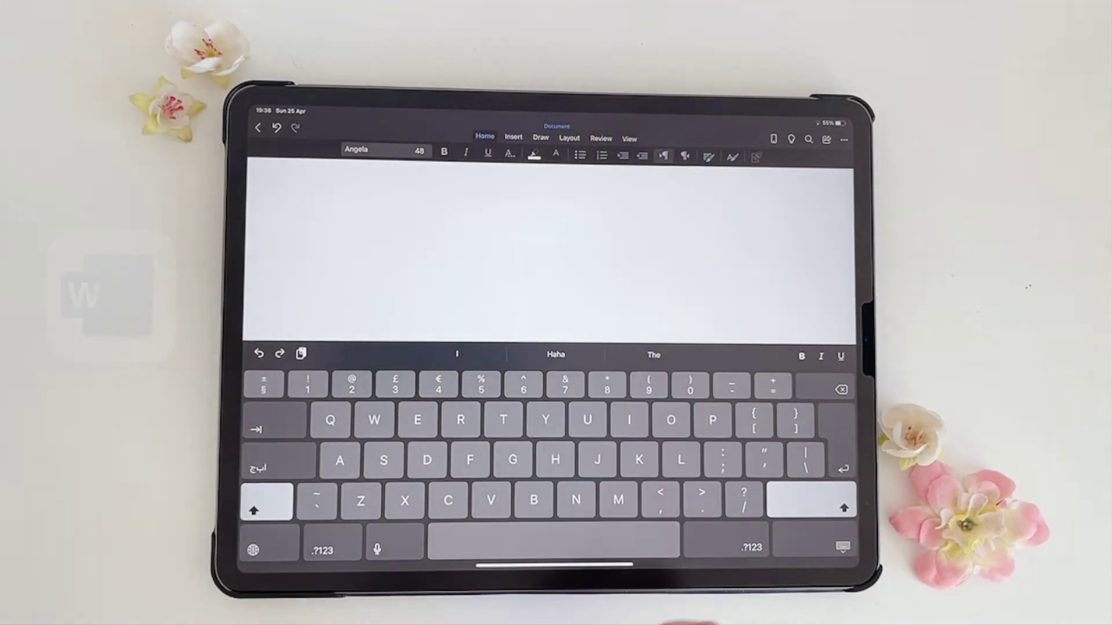
{"action": "type", "text": "I like my font, what "}
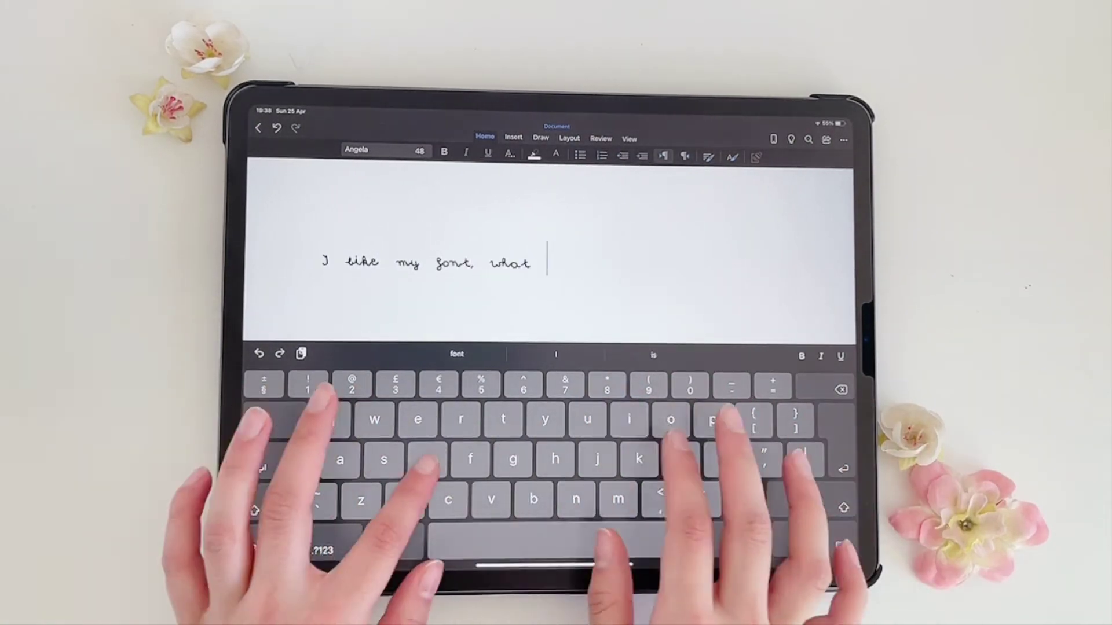
{"action": "type", "text": "do you think?"}
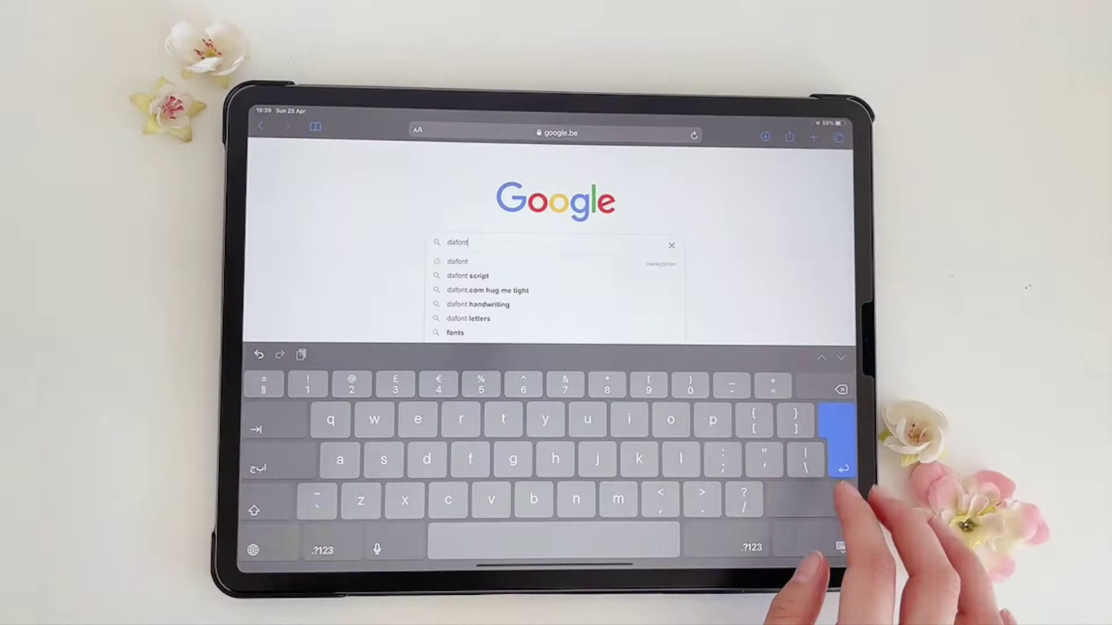
Search dafont.com for the Honeymoon font.
{"action": "key", "text": "Return"}
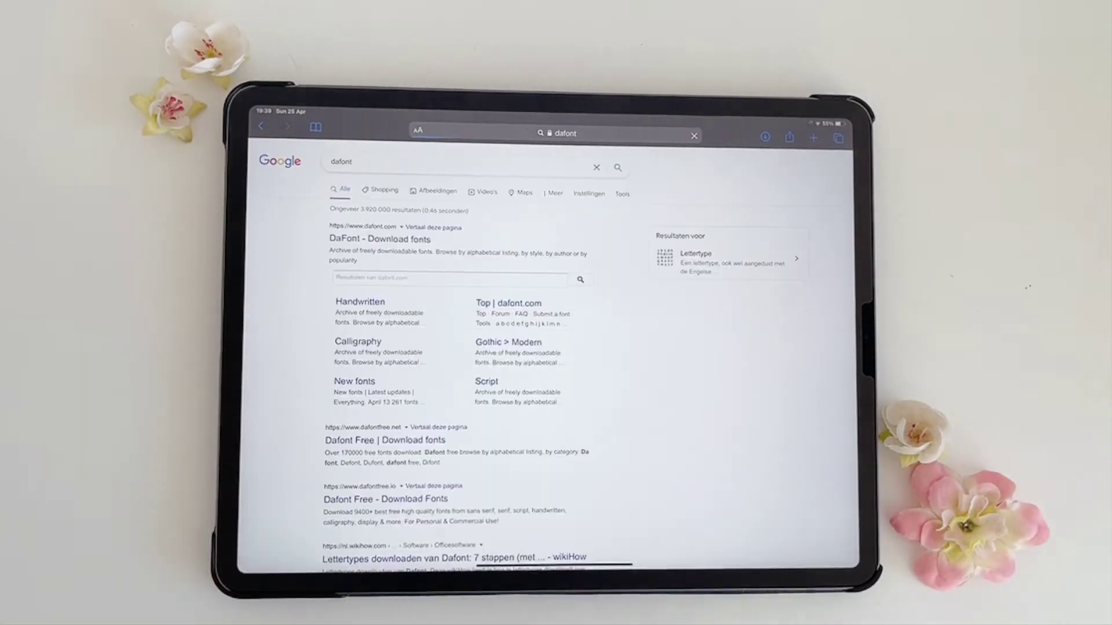
{"action": "left_click", "coordinate": [380, 239]}
{"action": "scroll", "coordinate": [708, 543], "scroll_direction": "down", "scroll_amount": 3}
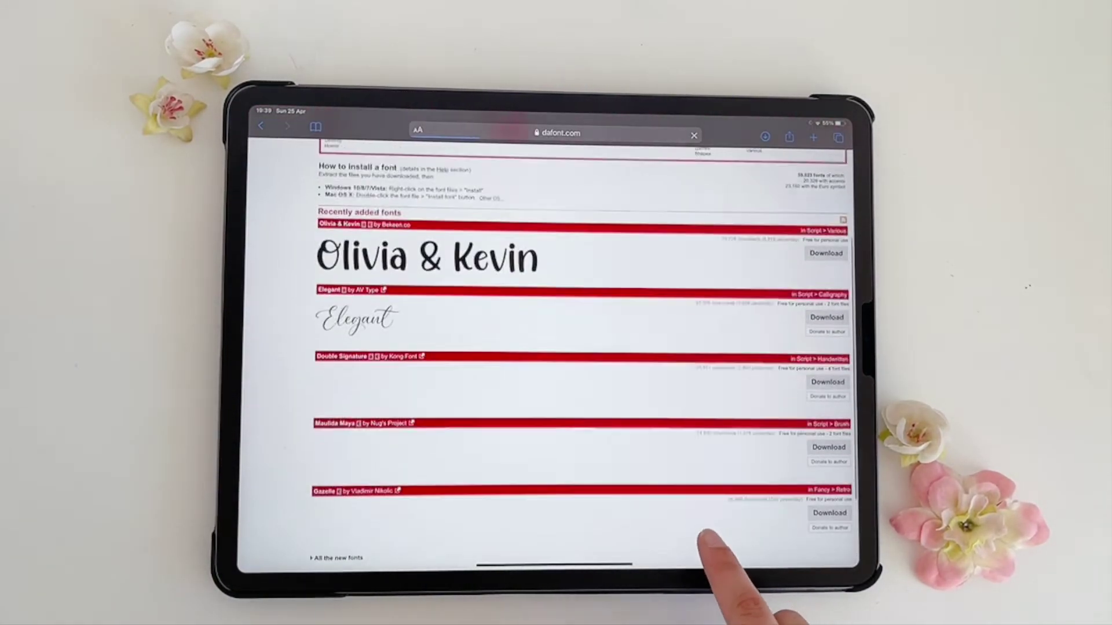
{"action": "scroll", "coordinate": [707, 391], "scroll_direction": "up", "scroll_amount": 5}
{"action": "left_click", "coordinate": [786, 215]}
{"action": "type", "text": "Honeymoon"}
{"action": "key", "text": "Return"}
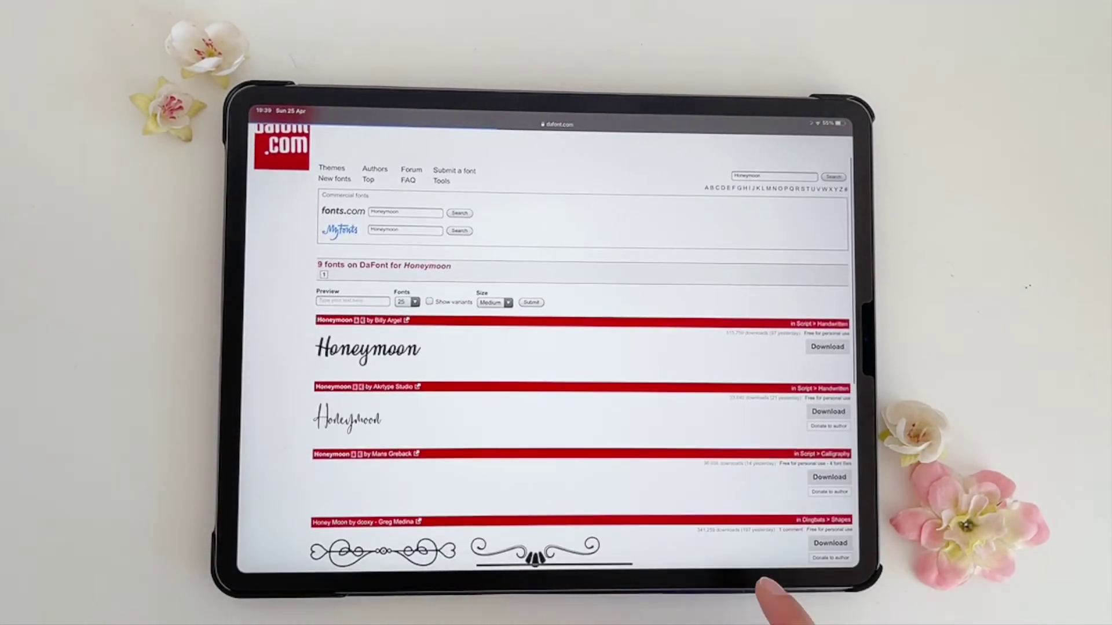
Download the Honeymoon font and finish the 'Honey moon' text in it.
{"action": "left_click", "coordinate": [827, 328]}
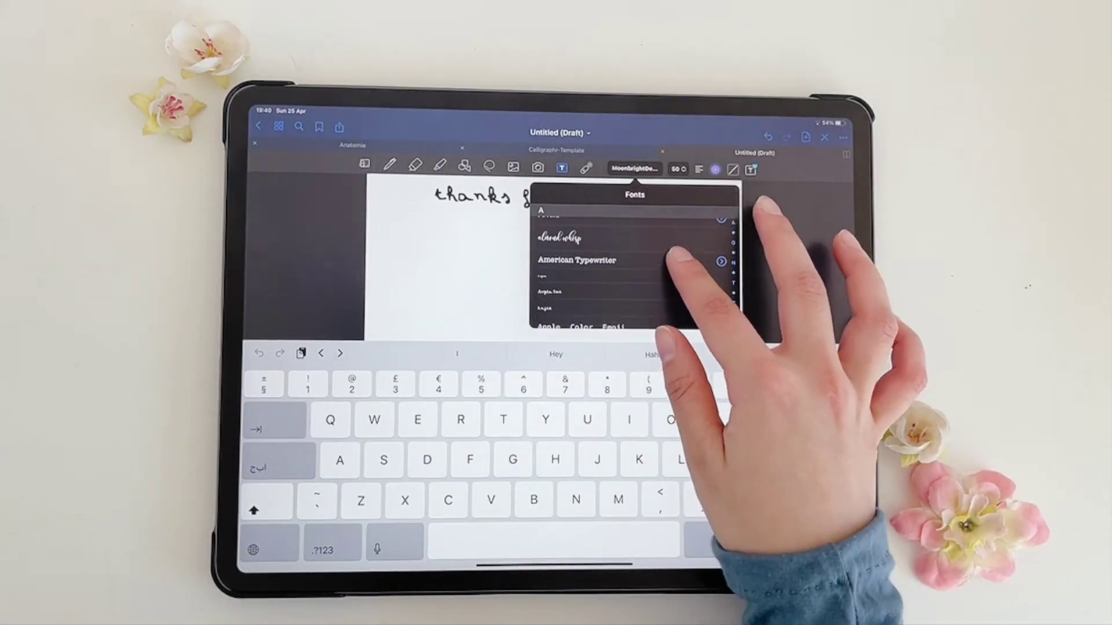
{"action": "type", "text": "oneymoon"}
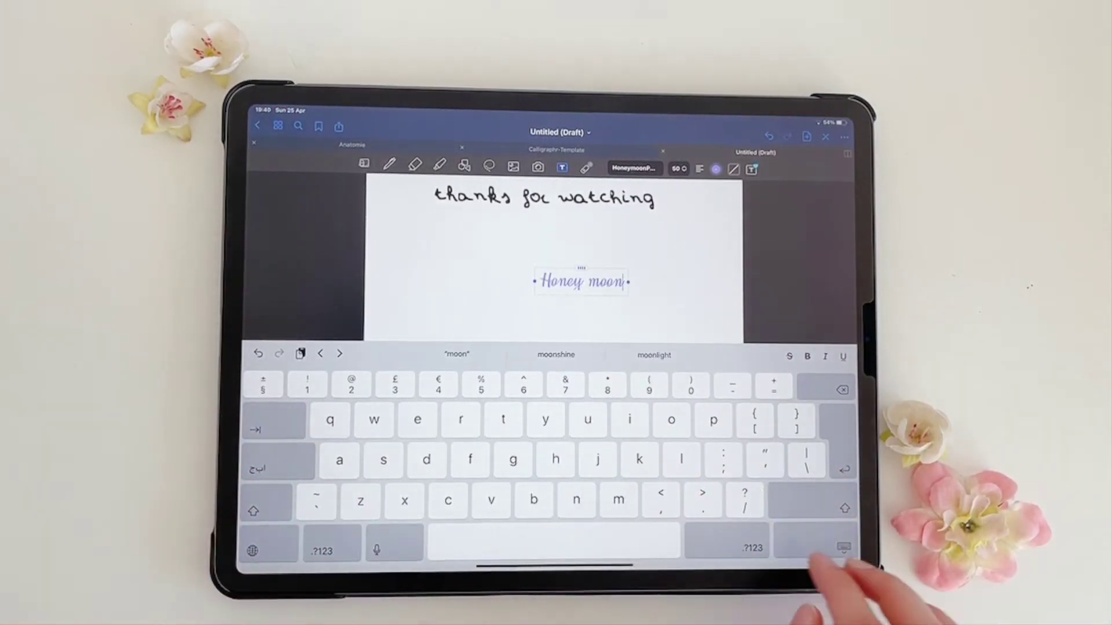
{"action": "left_click", "coordinate": [842, 546]}
{"action": "scroll", "coordinate": [581, 347], "scroll_direction": "up", "scroll_amount": 5}
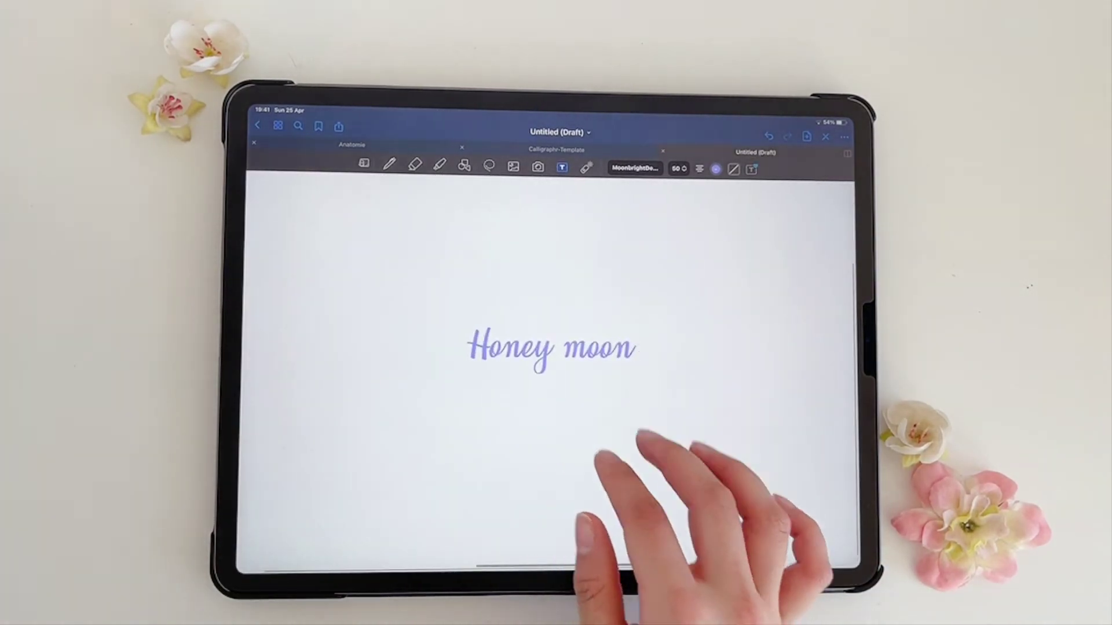
{"action": "scroll", "coordinate": [556, 348], "scroll_direction": "up", "scroll_amount": 3}
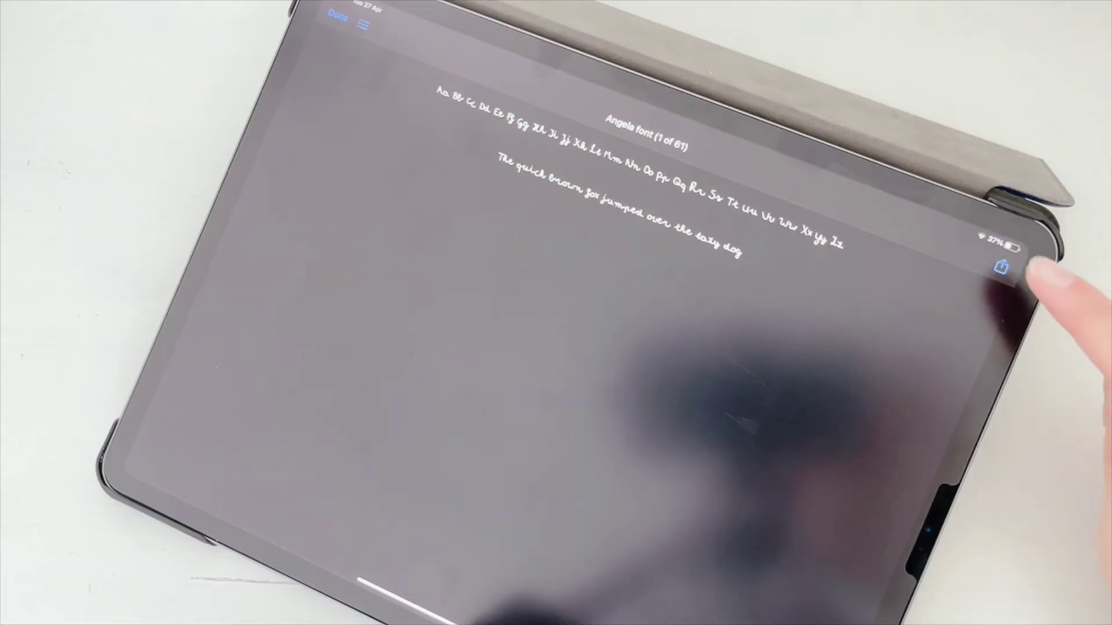
AirDrop the Angela font file from its Files preview to the Mac.
{"action": "left_click", "coordinate": [999, 265]}
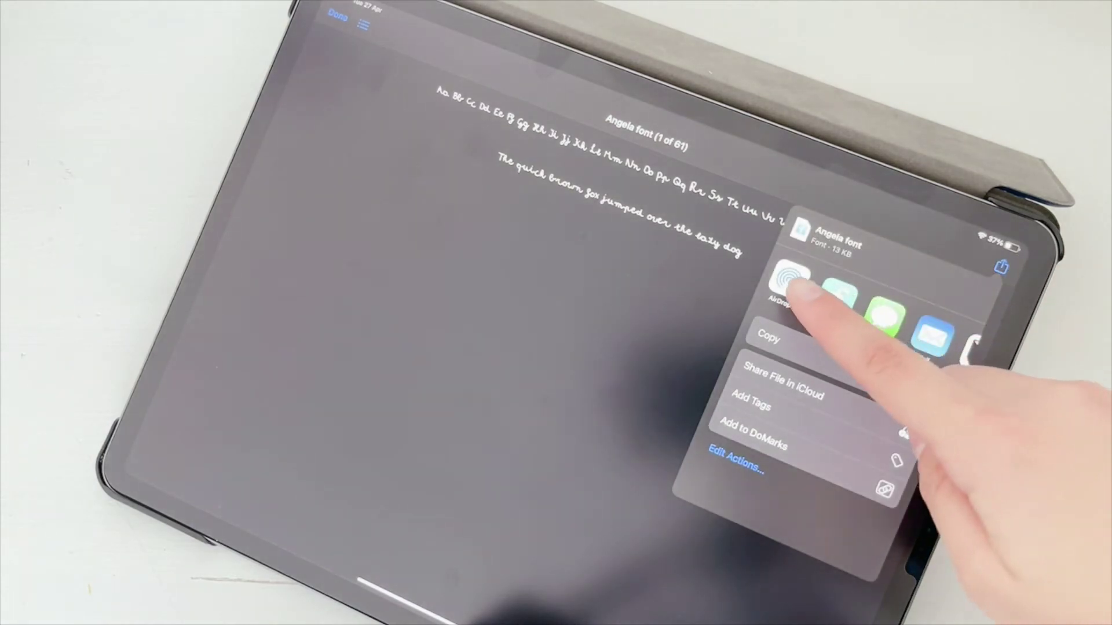
{"action": "left_click", "coordinate": [792, 280]}
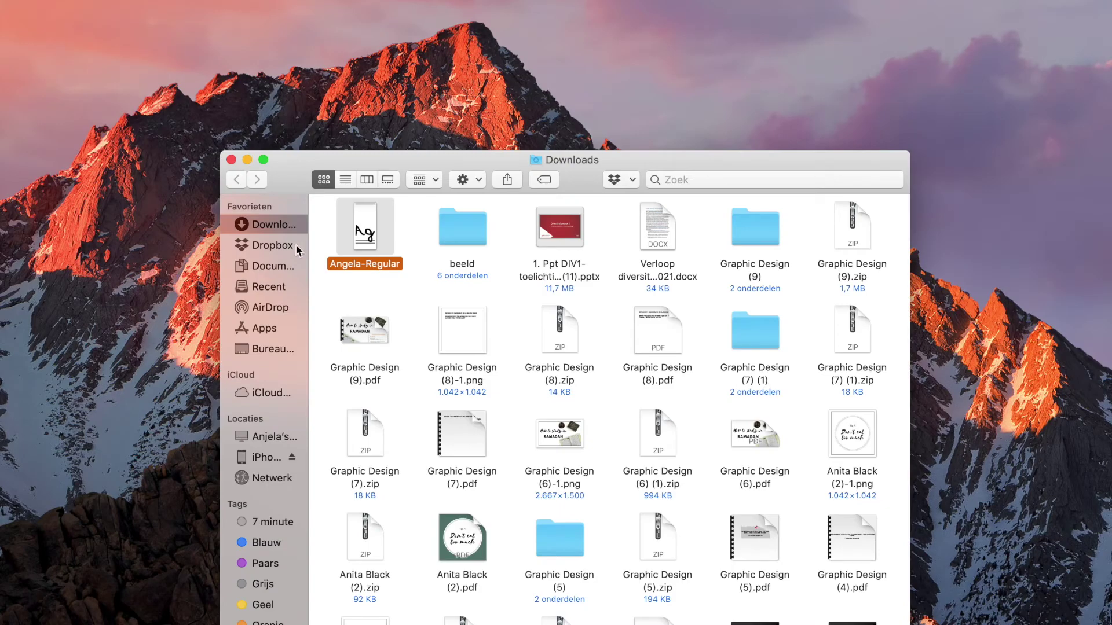
Install the Angela-Regular font file and show Font Book's user-installed fonts (Gebruiker).
{"action": "double_click", "coordinate": [372, 242]}
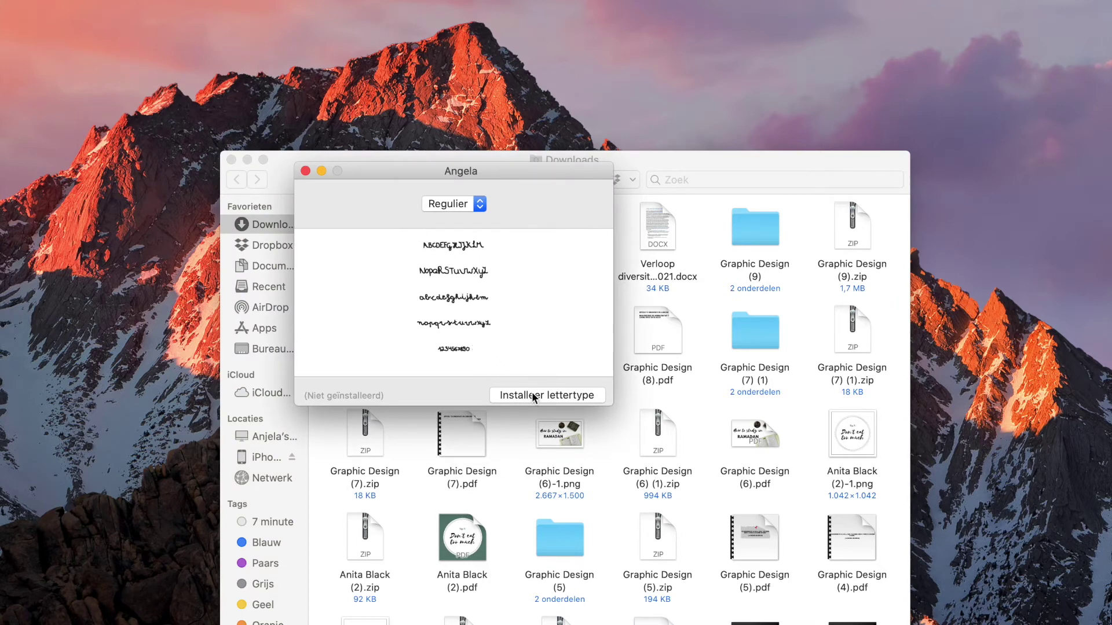
{"action": "left_click", "coordinate": [533, 395]}
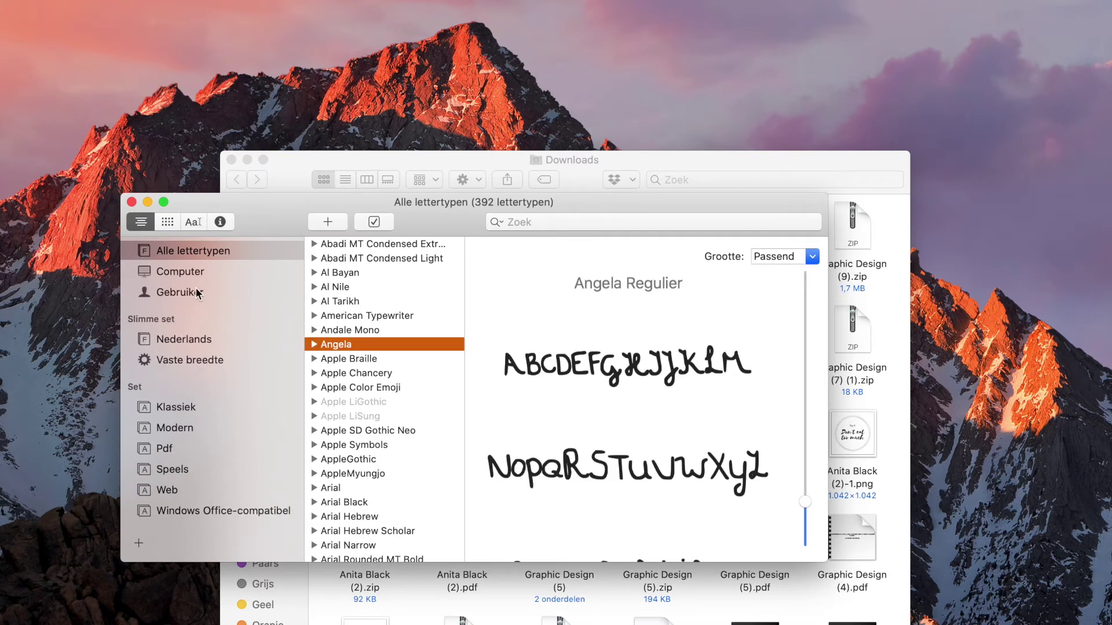
{"action": "left_click", "coordinate": [196, 295]}
{"action": "scroll", "coordinate": [541, 374], "scroll_direction": "down", "scroll_amount": 1}
{"action": "scroll", "coordinate": [540, 374], "scroll_direction": "down", "scroll_amount": 3}
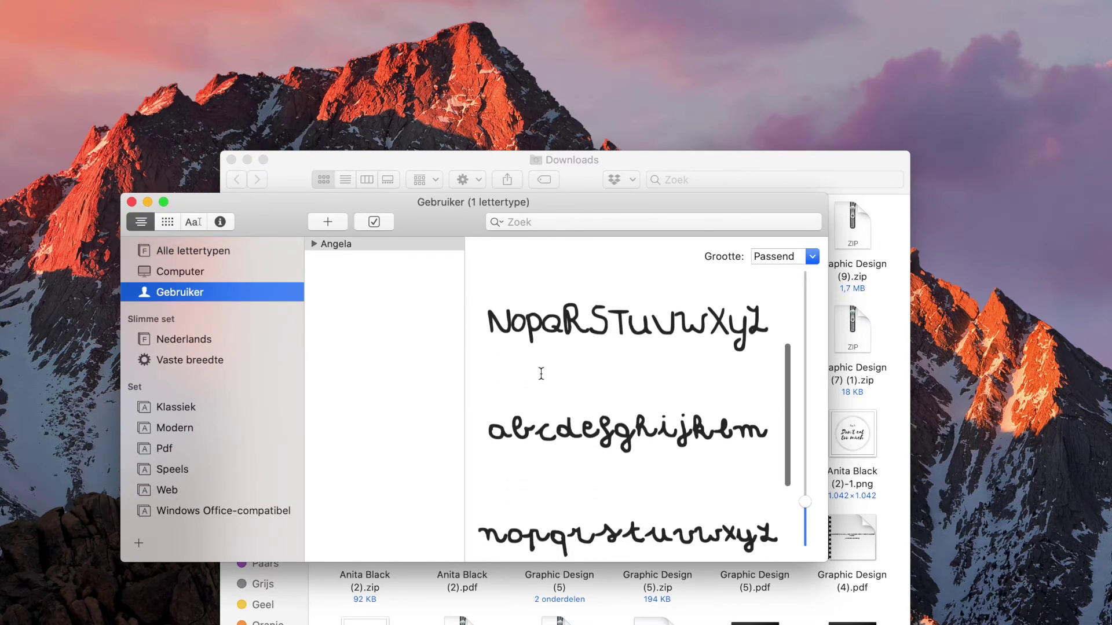
{"action": "scroll", "coordinate": [540, 374], "scroll_direction": "down", "scroll_amount": 3}
{"action": "scroll", "coordinate": [540, 374], "scroll_direction": "up", "scroll_amount": 3}
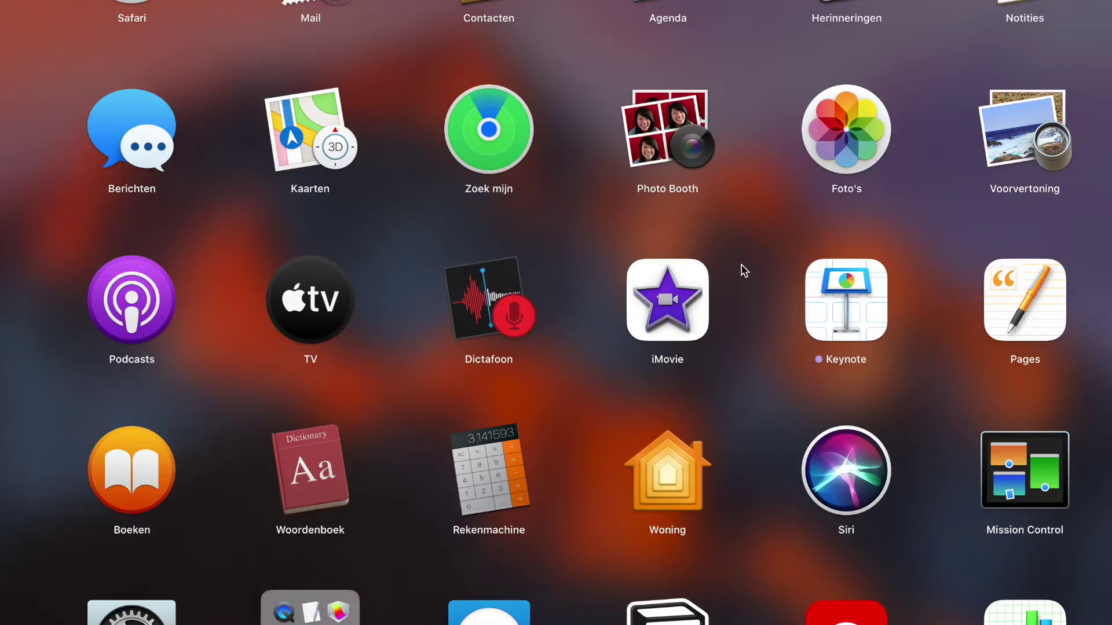
{"action": "scroll", "coordinate": [985, 396], "scroll_direction": "down", "scroll_amount": 3}
Open the Untitled notebook in GoodNotes and add a text box to the page.
{"action": "left_click", "coordinate": [131, 131]}
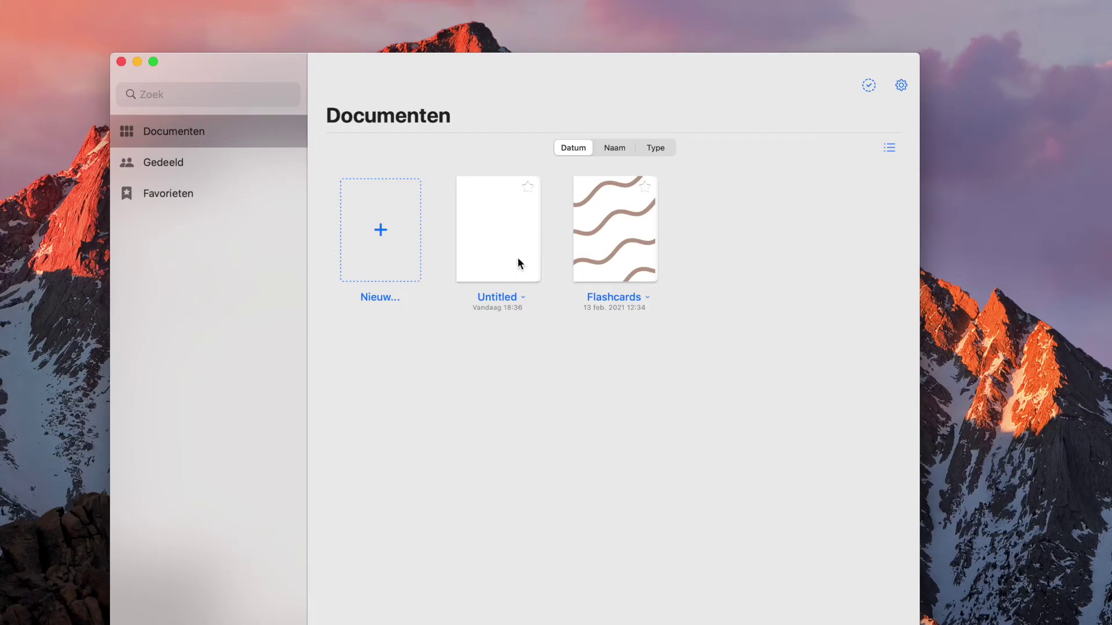
{"action": "left_click", "coordinate": [504, 247]}
{"action": "left_click", "coordinate": [482, 174]}
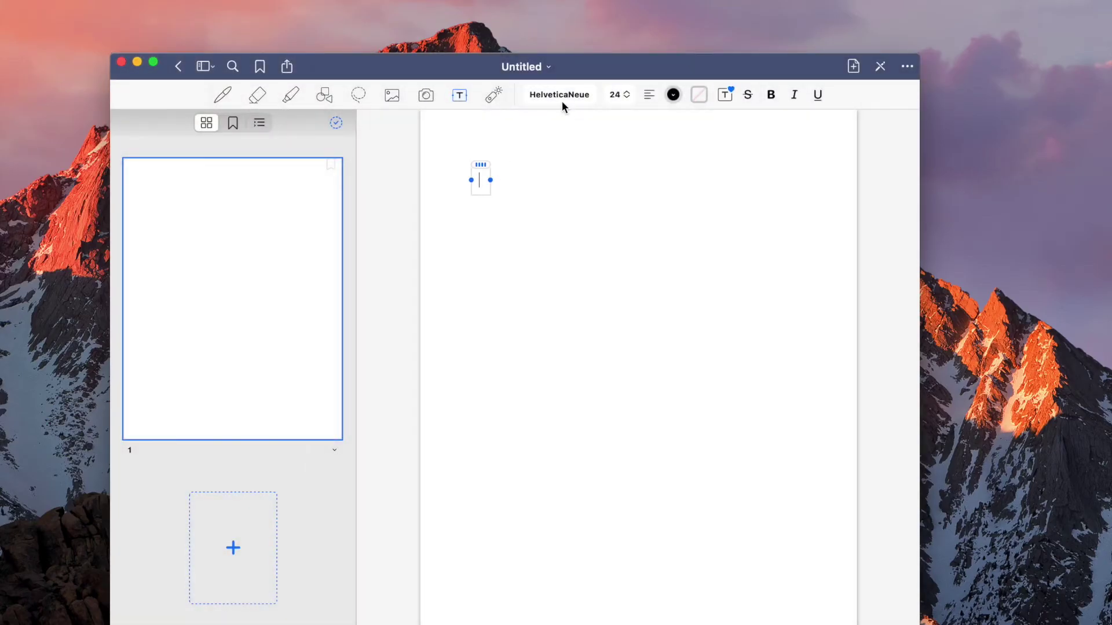
Set the text box font to Angela-Regular at 110 pt.
{"action": "left_click", "coordinate": [563, 97]}
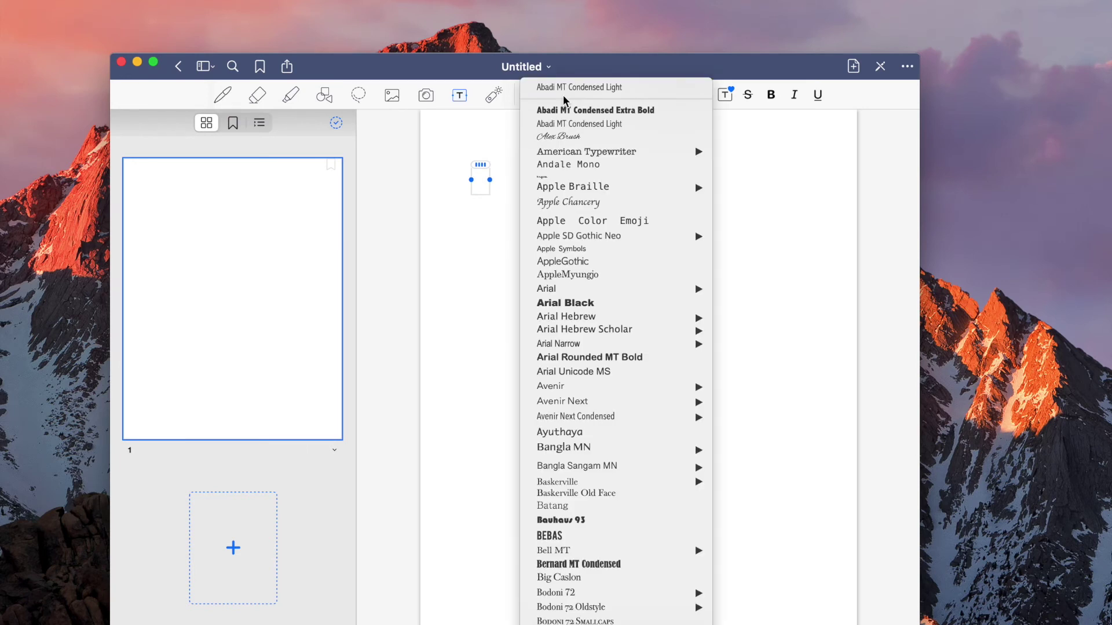
{"action": "left_click", "coordinate": [568, 179]}
{"action": "left_click", "coordinate": [629, 93]}
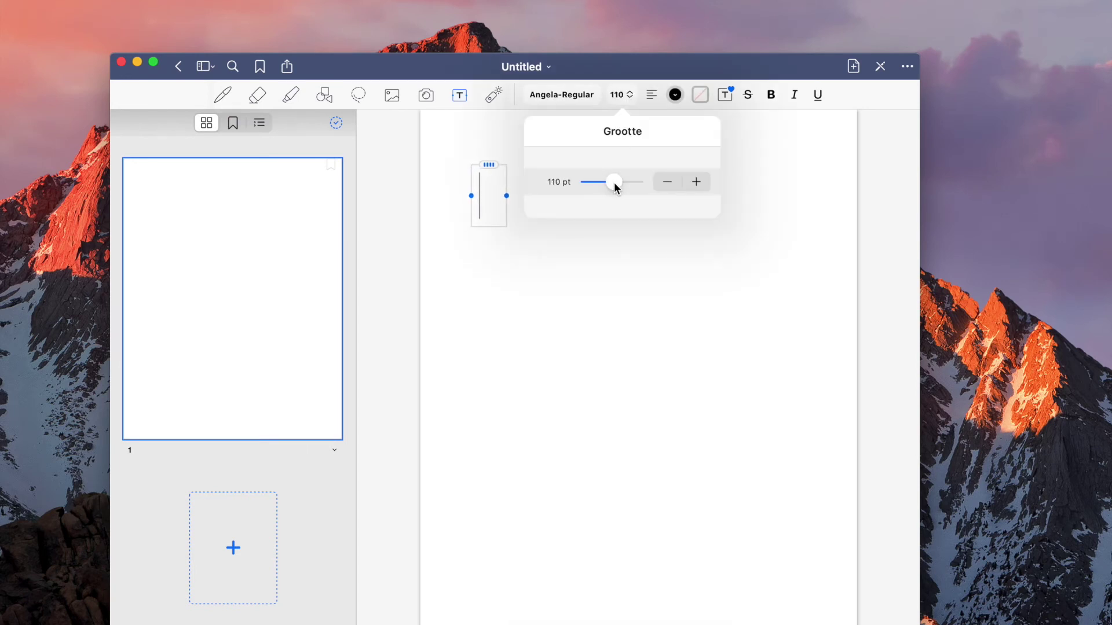
{"action": "left_click", "coordinate": [501, 206]}
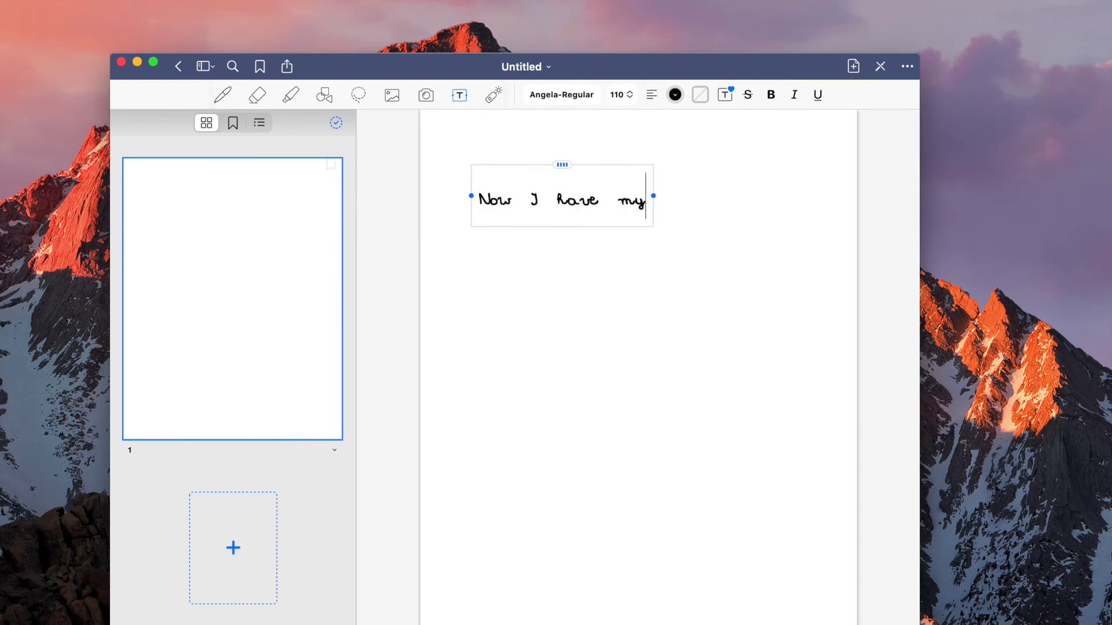